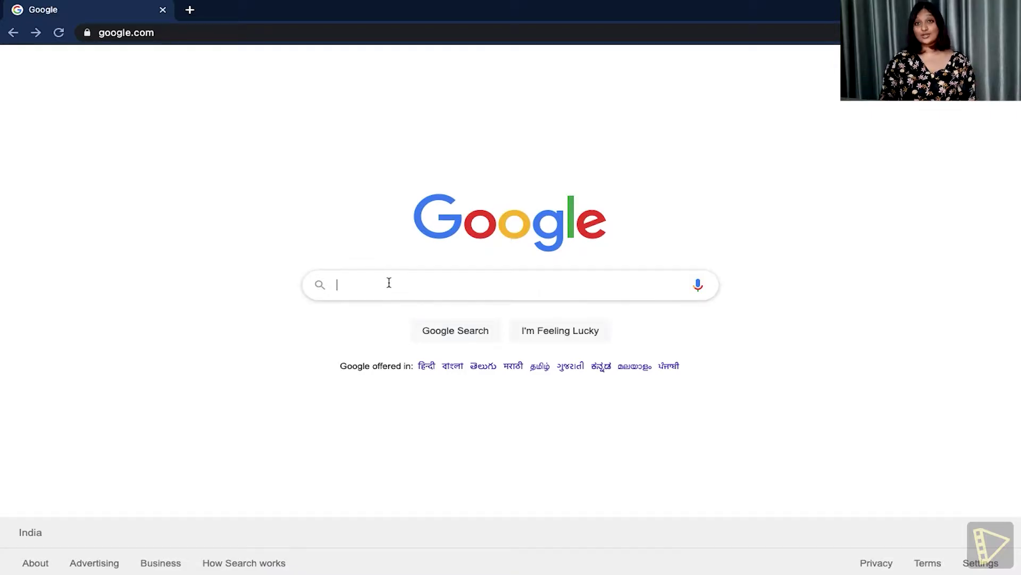
- Search Google for 'typito' and open the official Typito website from the first result
text(tyito)
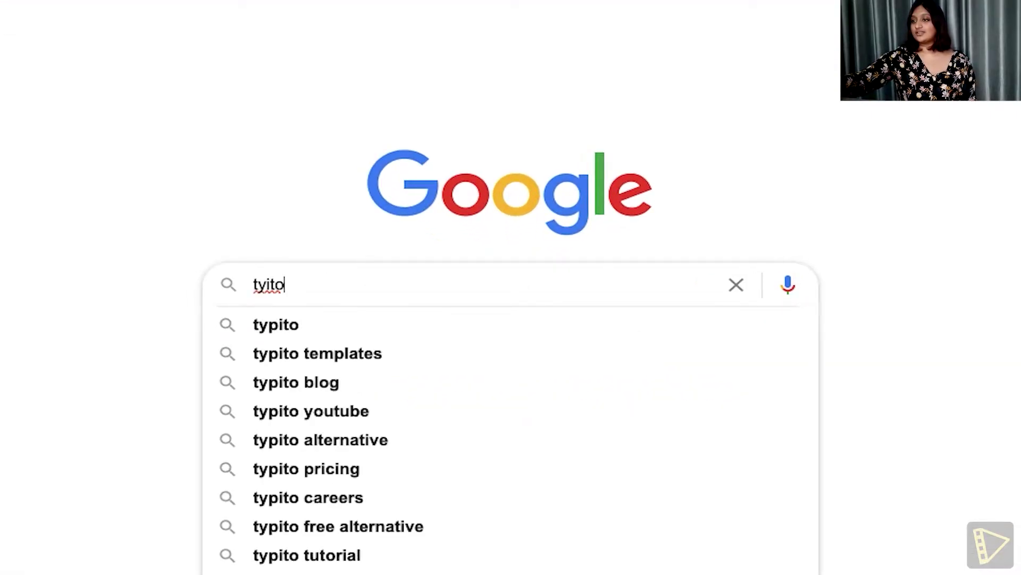
key(Down)
key(Return)
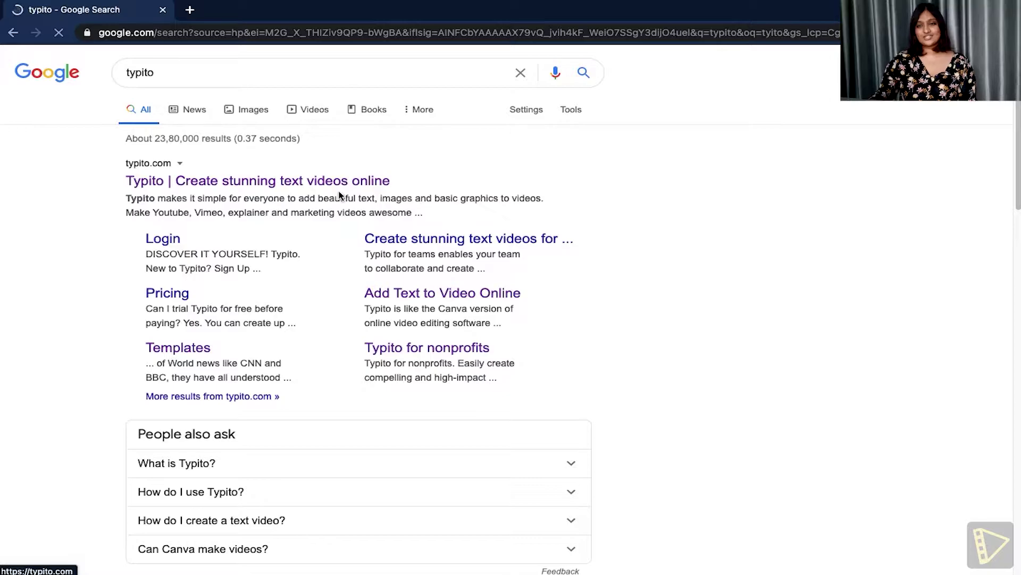
click(299, 181)
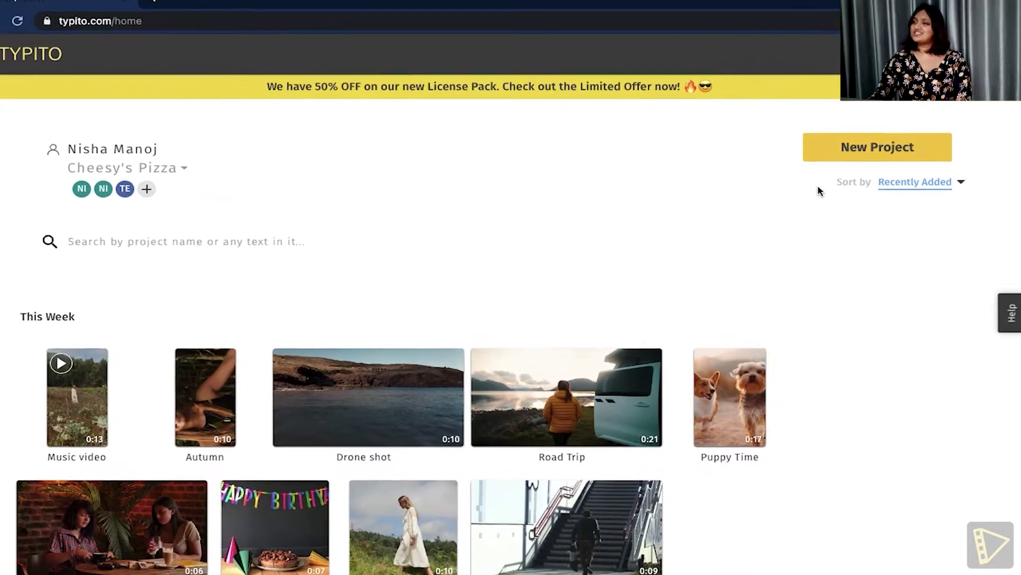
- Create a new project using the YouTube 16:9 Widescreen preset
click(837, 123)
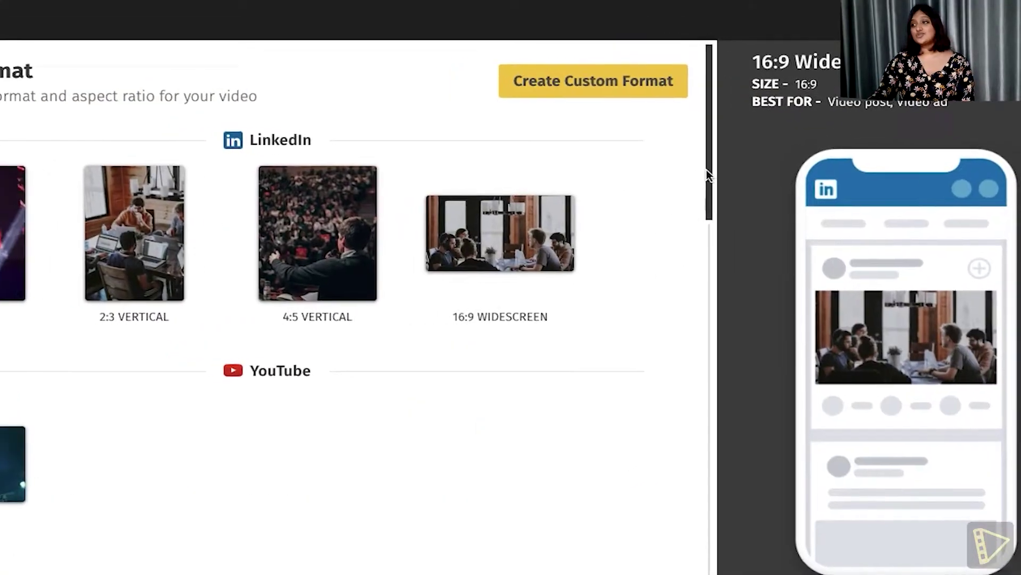
drag(706, 169, 706, 284)
drag(871, 287, 873, 307)
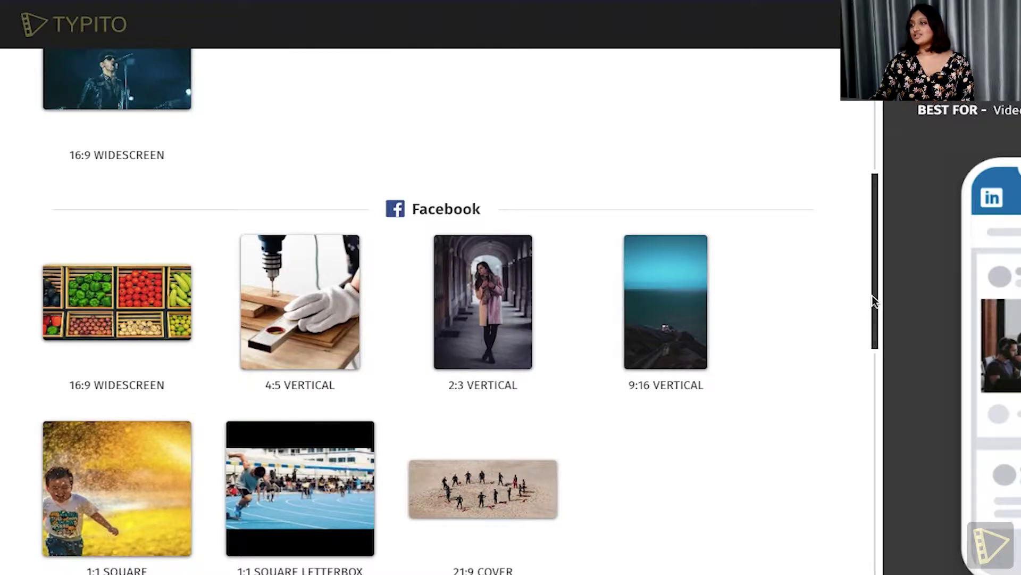
drag(878, 289, 861, 196)
mouse_move(162, 346)
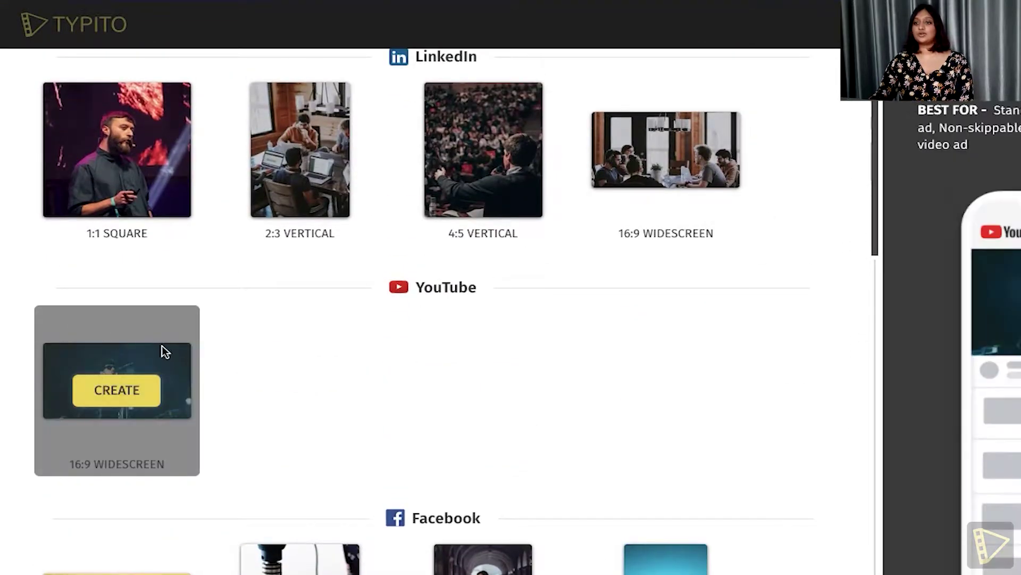
click(144, 394)
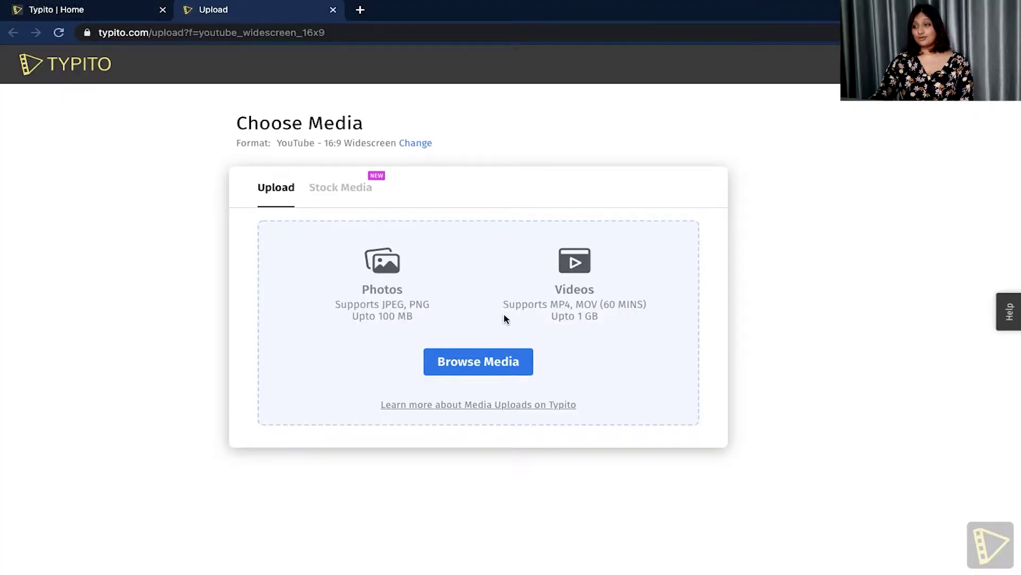
- Upload Part1.mp4 from Desktop > Trip and start editing with it
click(485, 372)
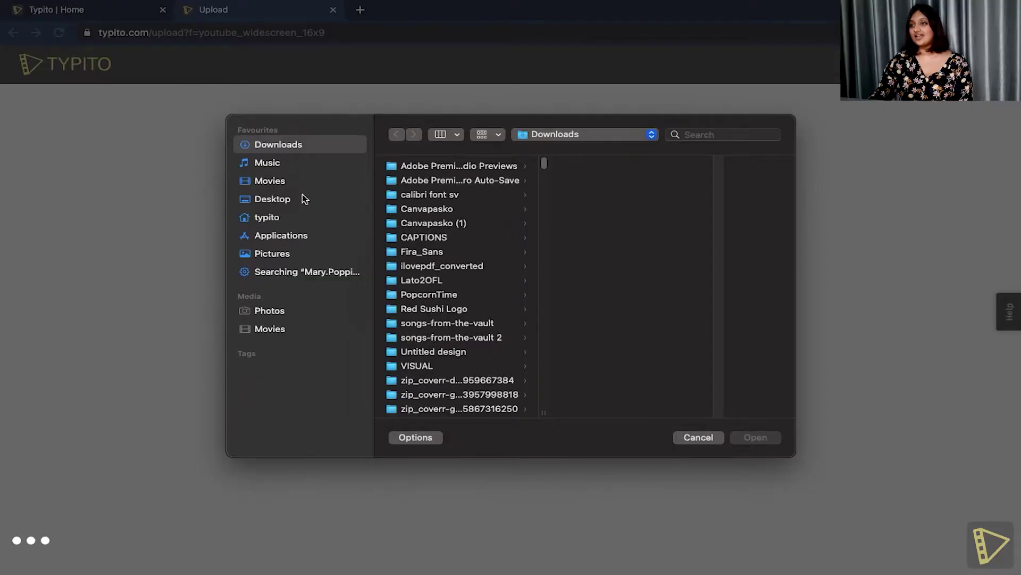
click(305, 200)
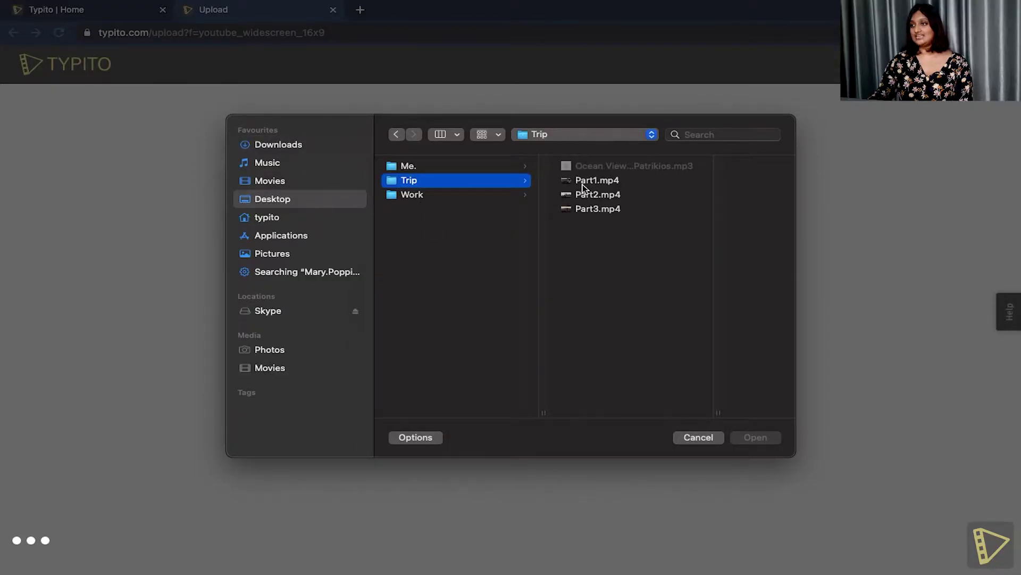
click(584, 184)
click(751, 436)
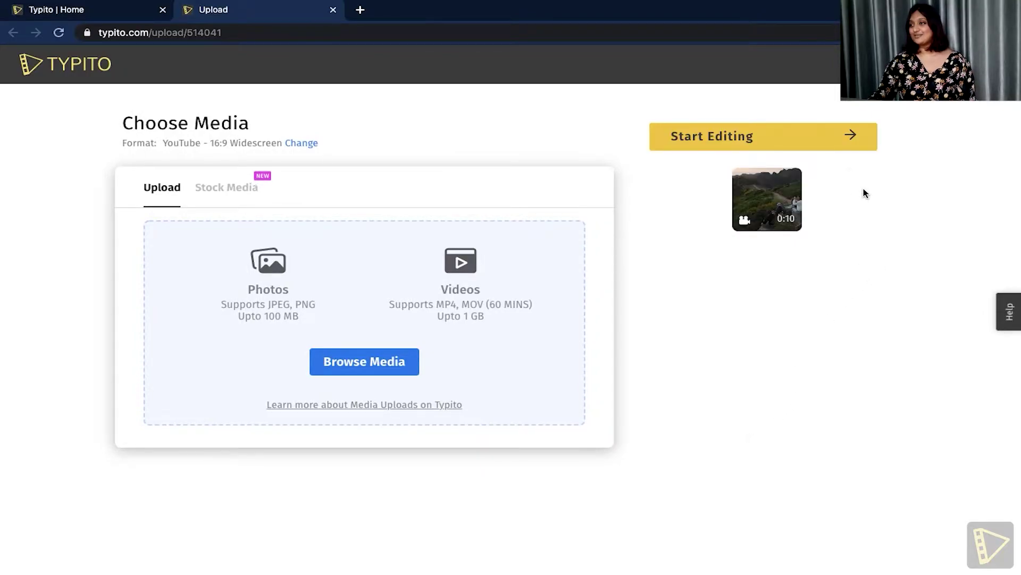
click(846, 138)
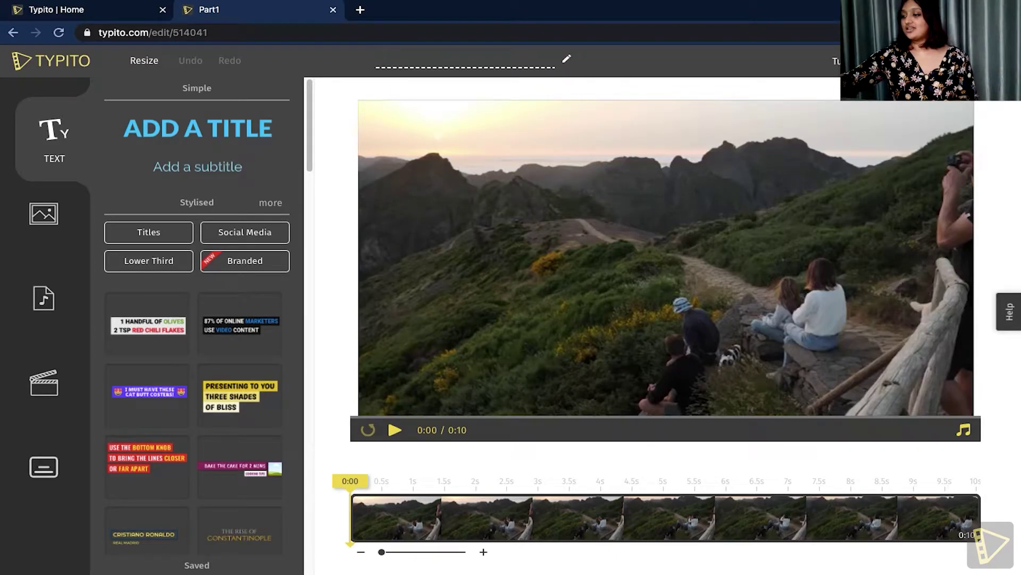
- Rename the project from Part1 to 'Weekend Trip'
text(Week)
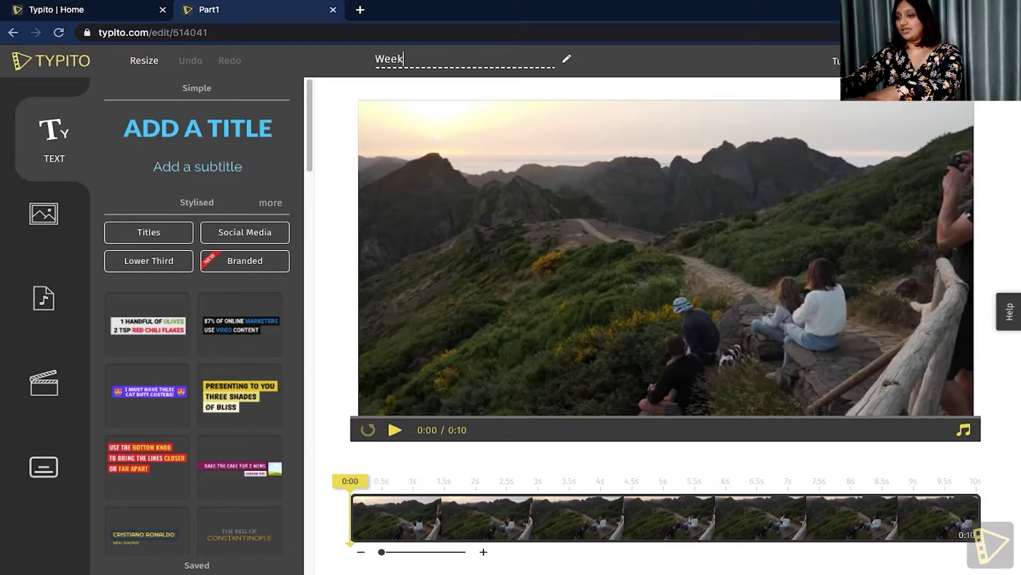
text(end Trip)
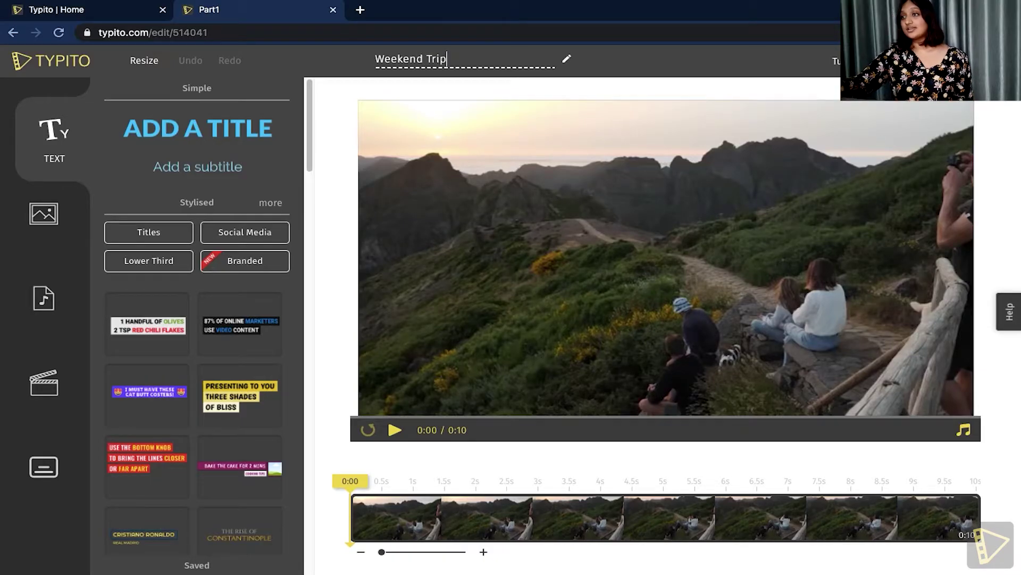
key(Return)
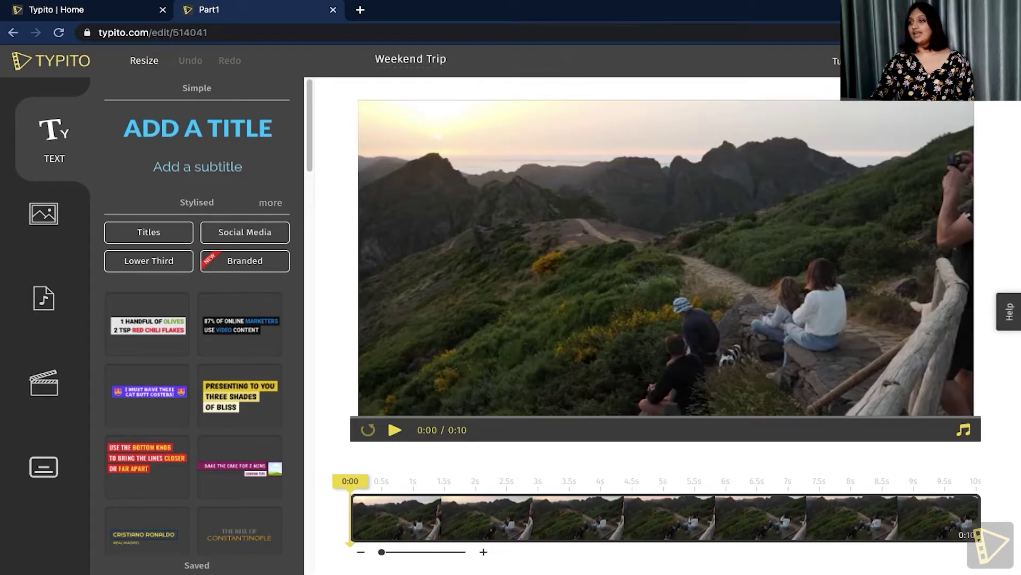
- Split the clip at 0:03 and 0:05, then delete the 2-second middle piece
click(396, 431)
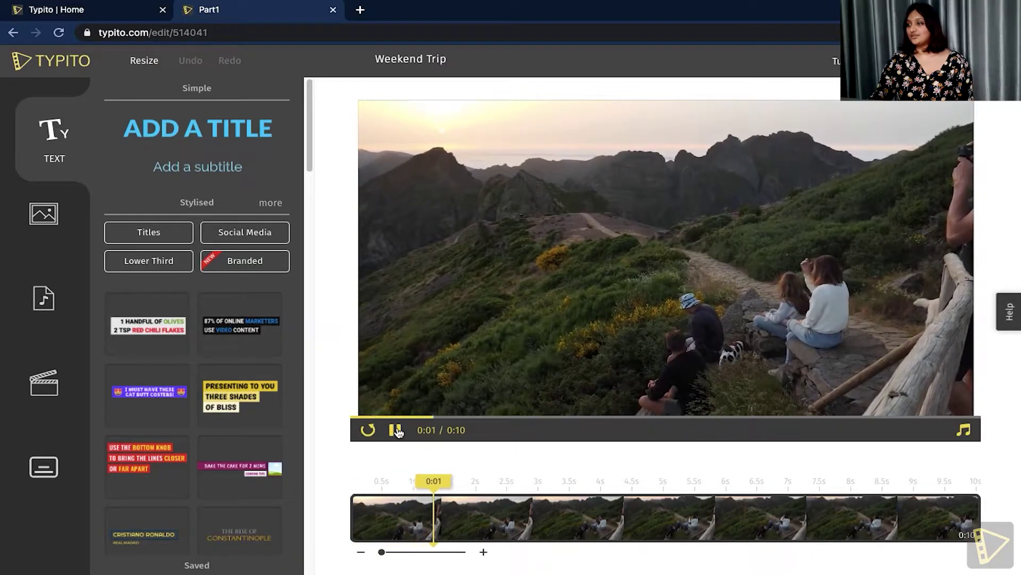
click(397, 430)
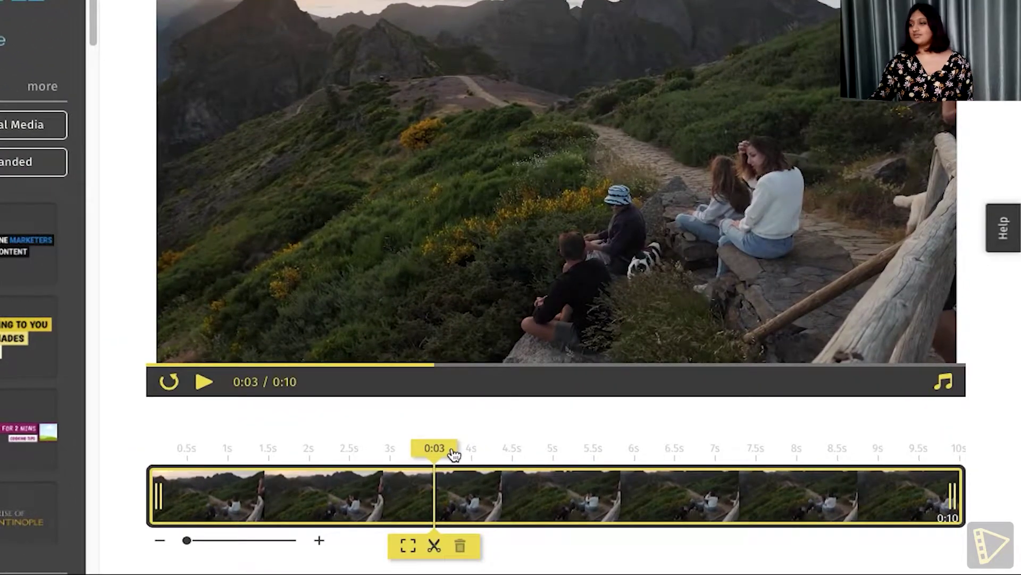
drag(454, 454, 472, 449)
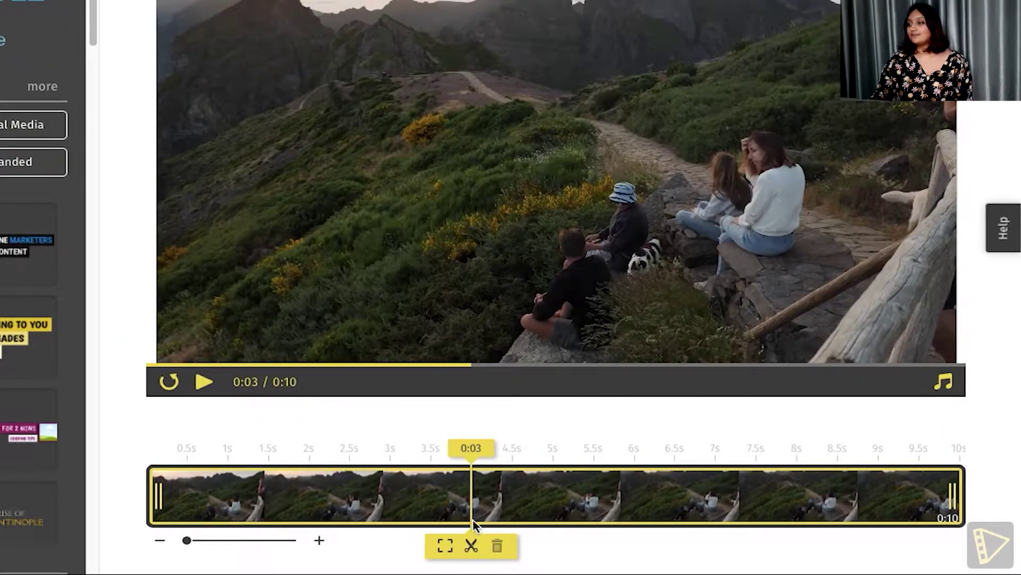
click(471, 550)
drag(486, 456, 640, 450)
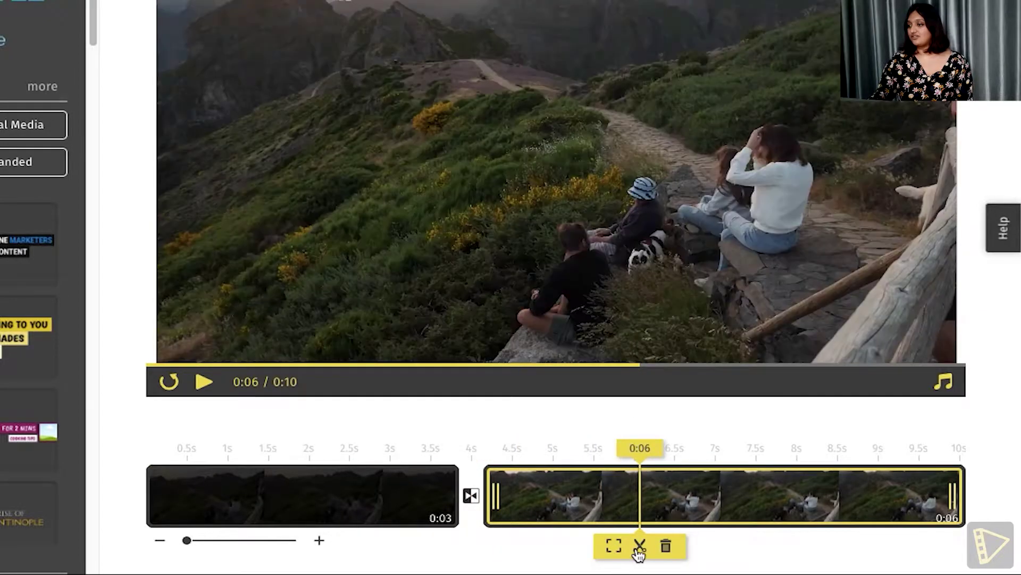
click(638, 546)
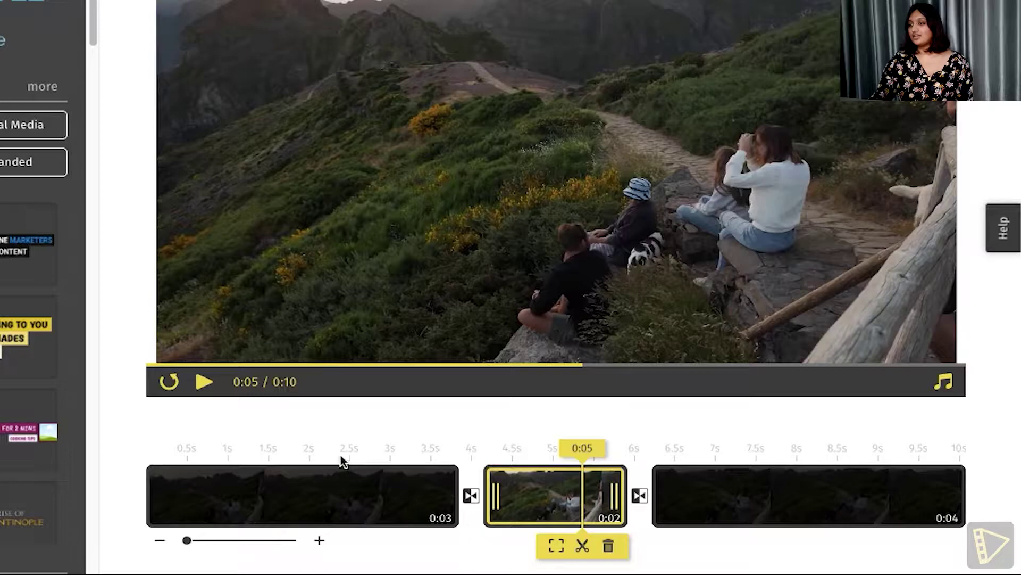
click(616, 551)
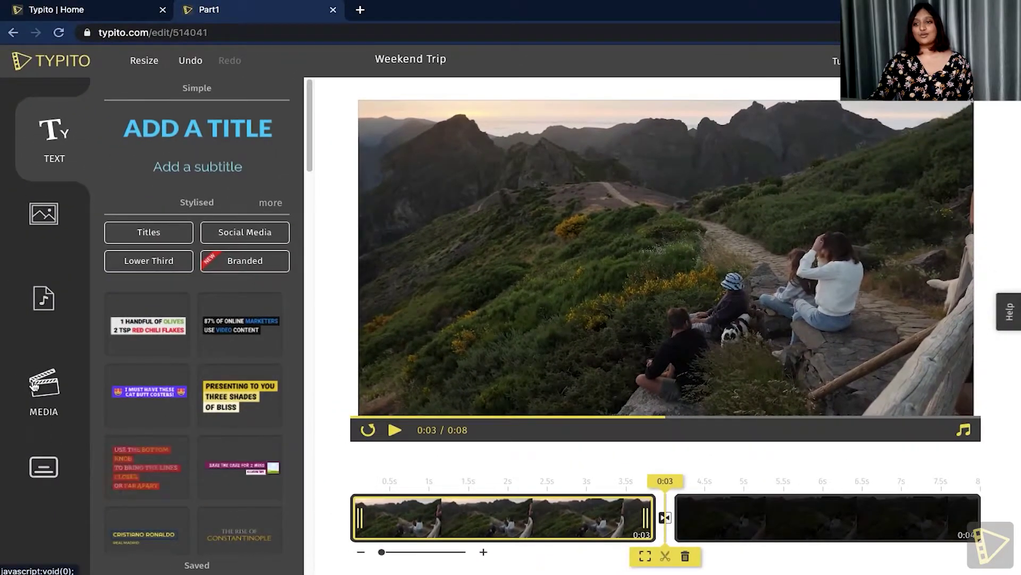
- Upload Part2.mp4 and Part3.mp4 from the Trip folder into the media library
click(34, 385)
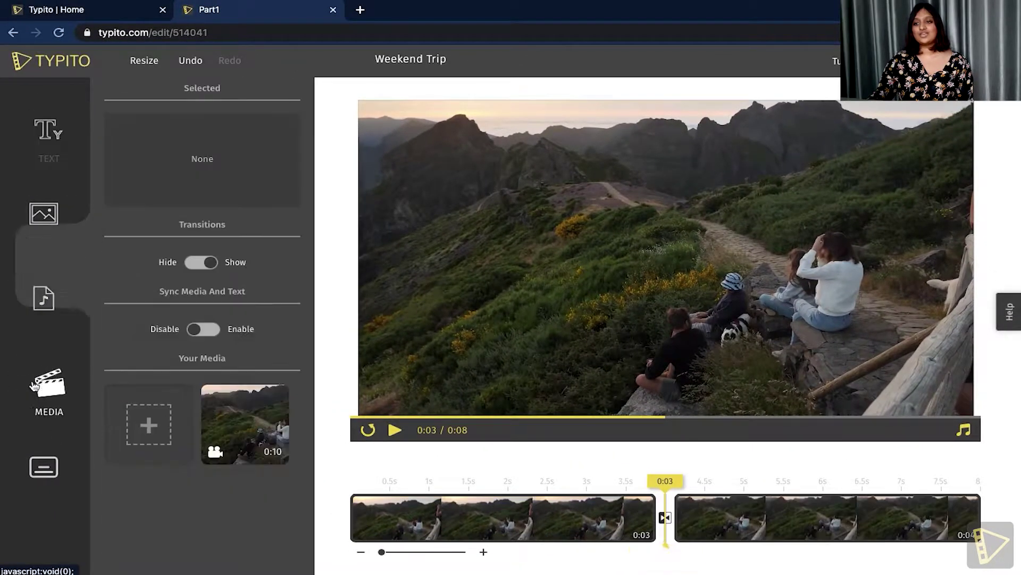
click(149, 419)
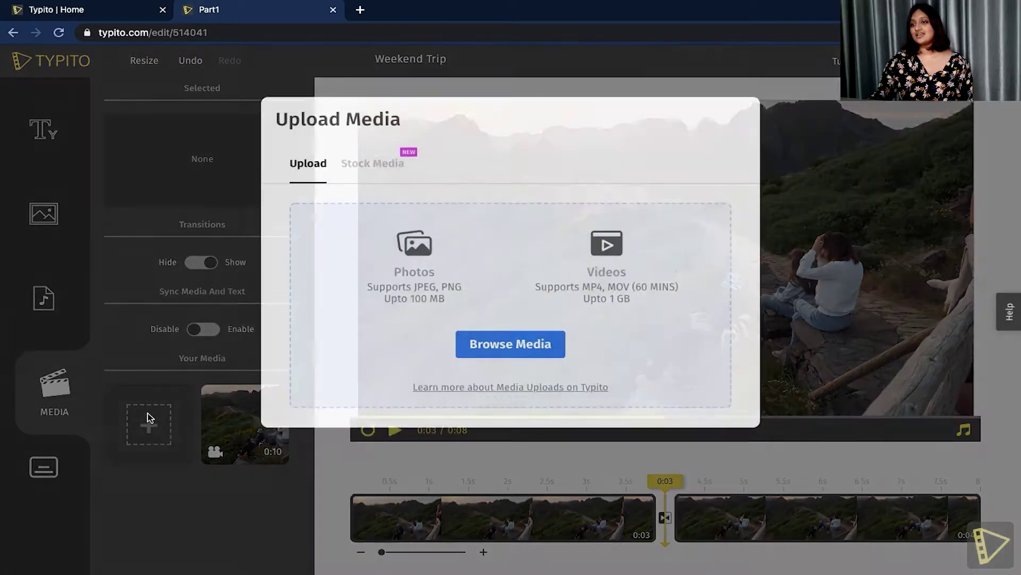
click(498, 378)
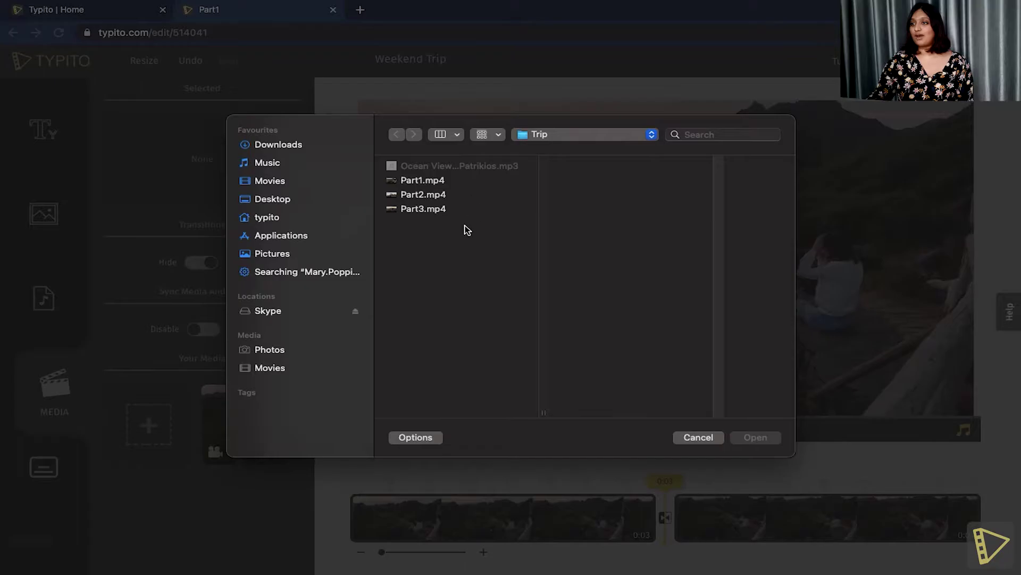
drag(446, 248, 434, 198)
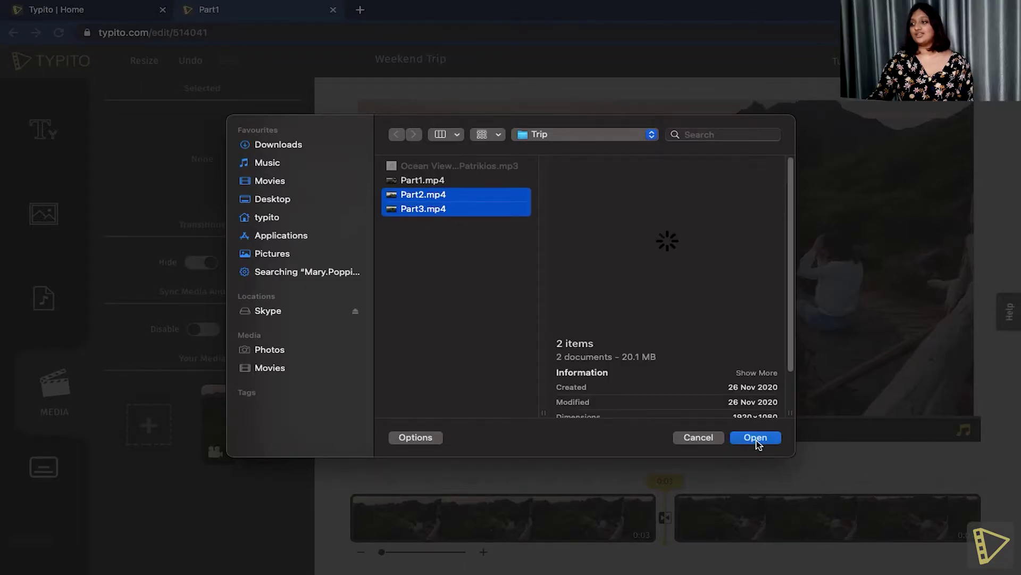
click(756, 438)
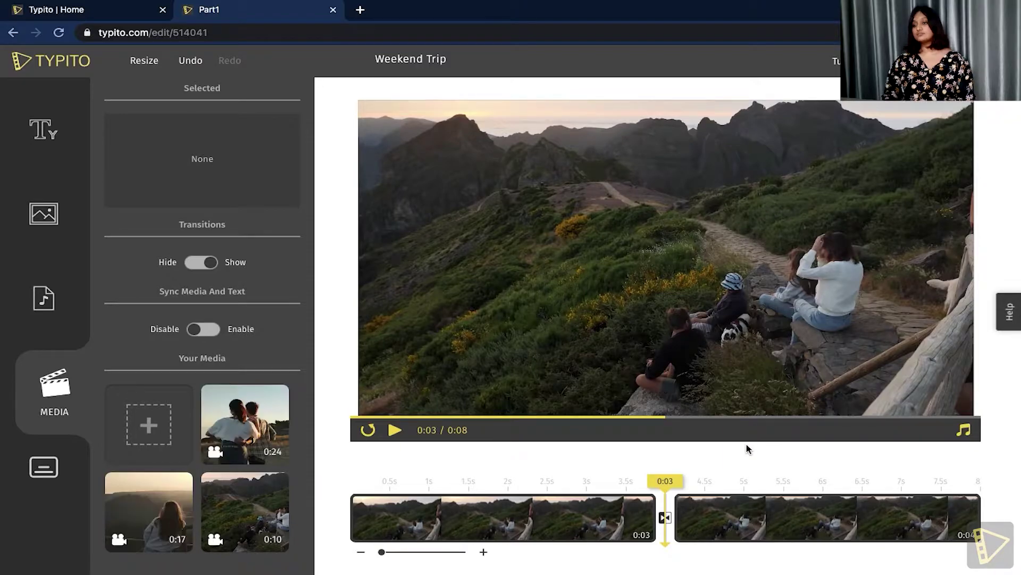
- Append the 24-second and 17-second clips to the end of the timeline
click(240, 413)
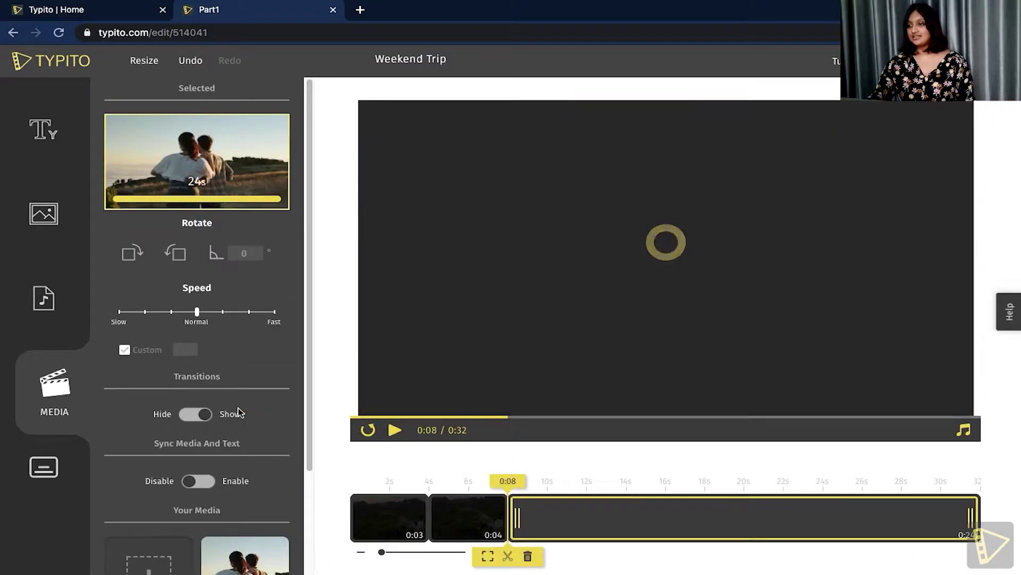
scroll(239, 473, down, 3)
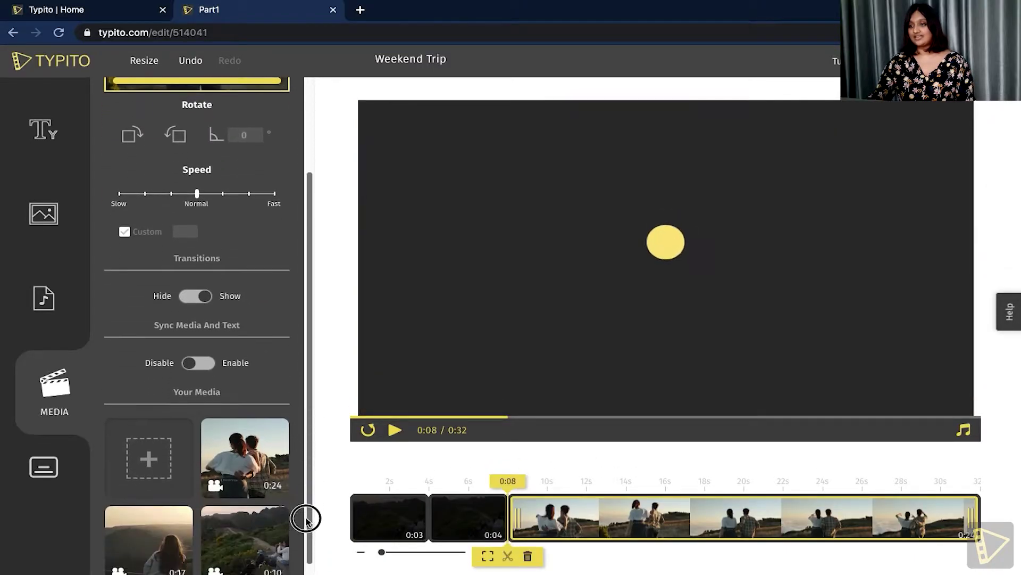
click(152, 539)
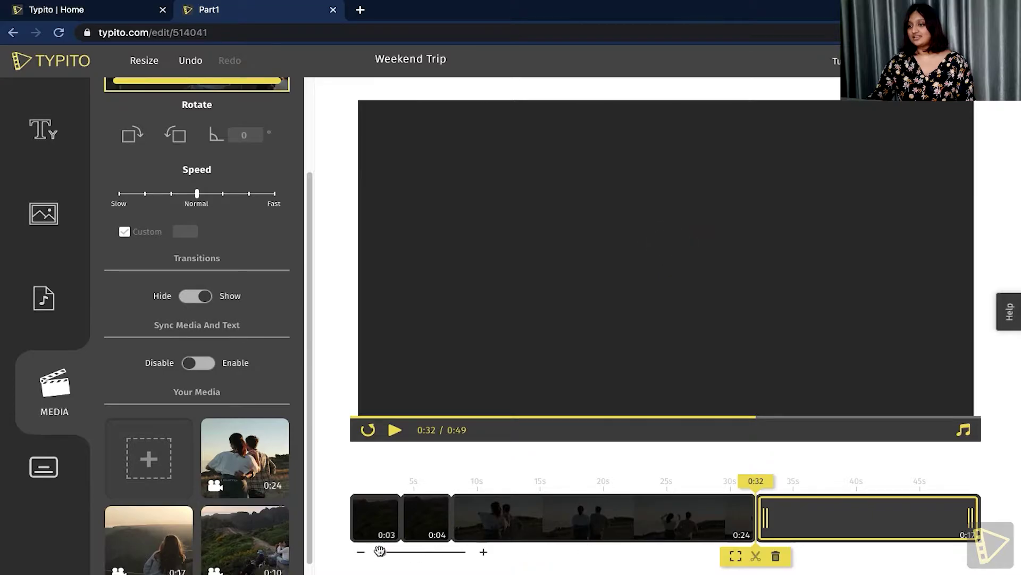
- Select the timeline clips and preview the video from 0:06, pausing at 0:08
click(737, 497)
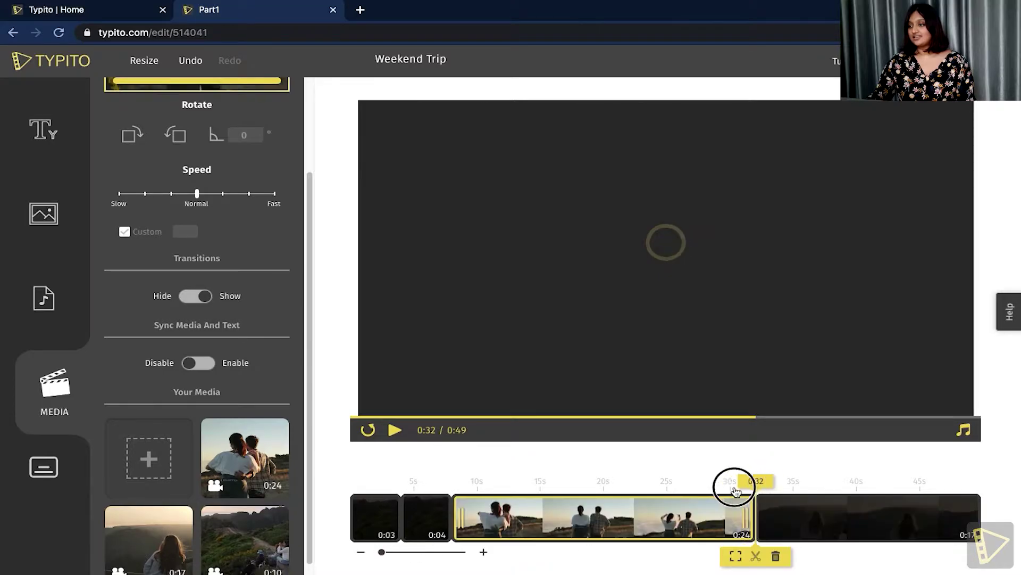
click(429, 517)
click(390, 516)
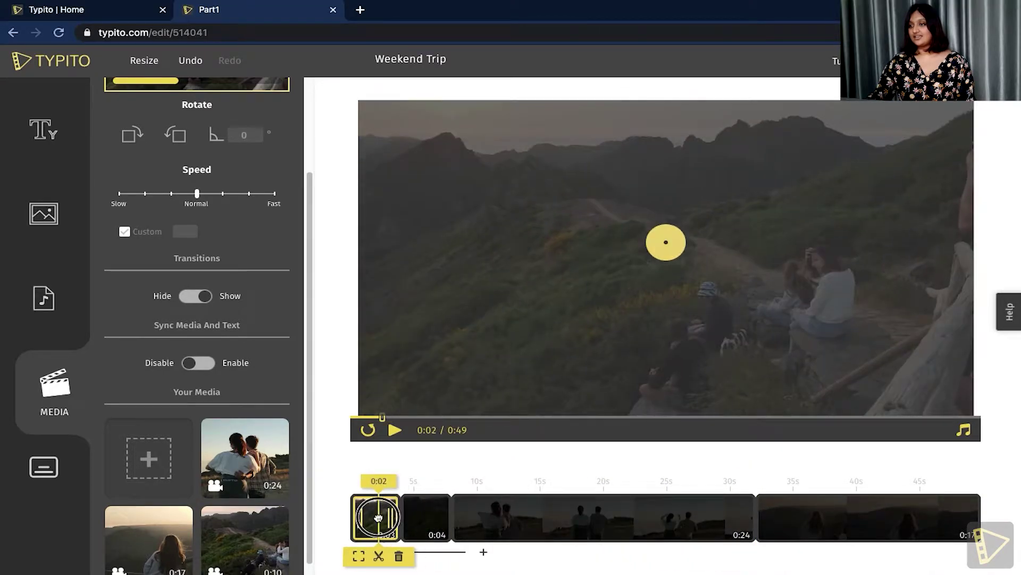
click(388, 430)
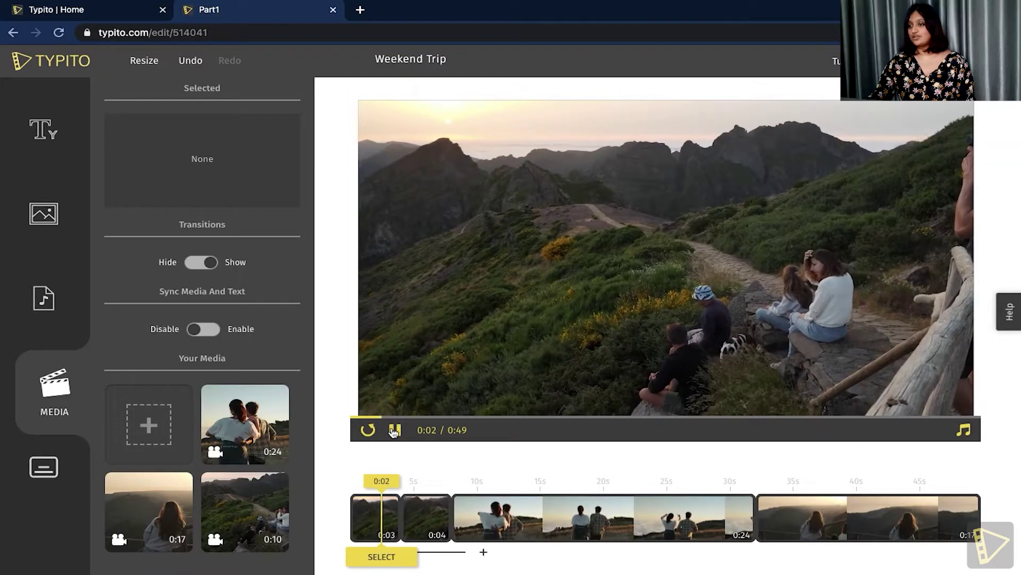
click(430, 482)
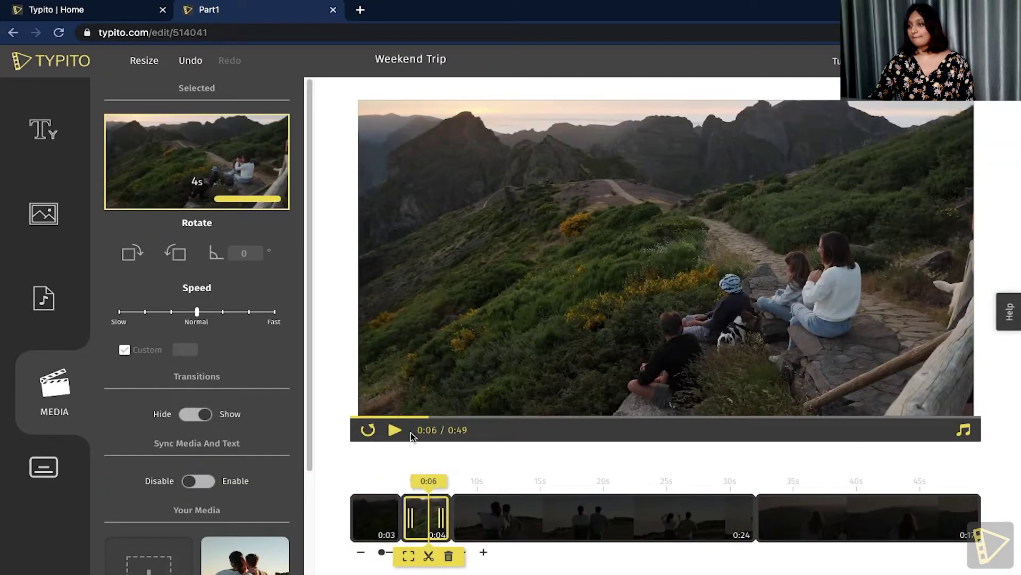
click(395, 430)
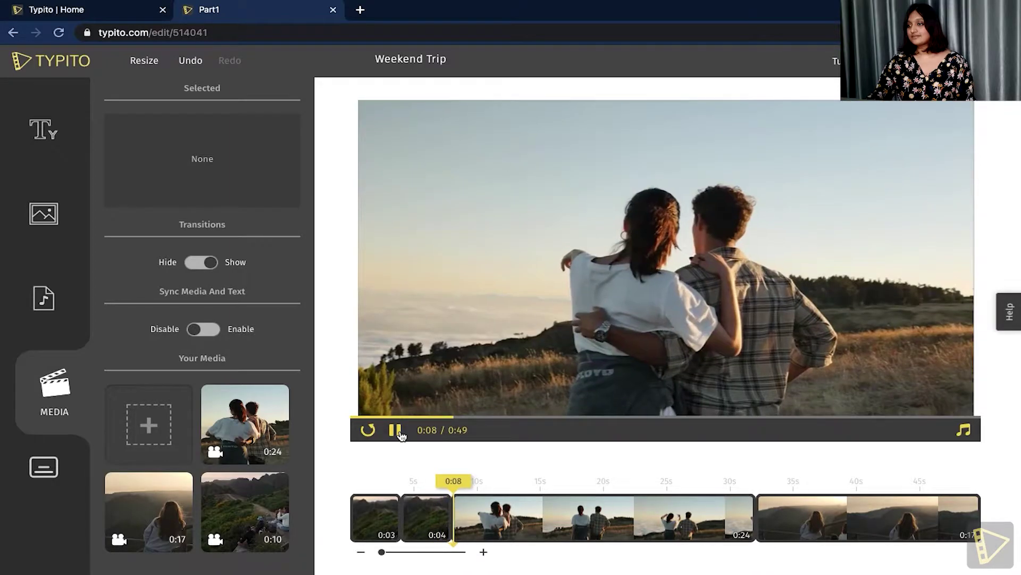
click(397, 431)
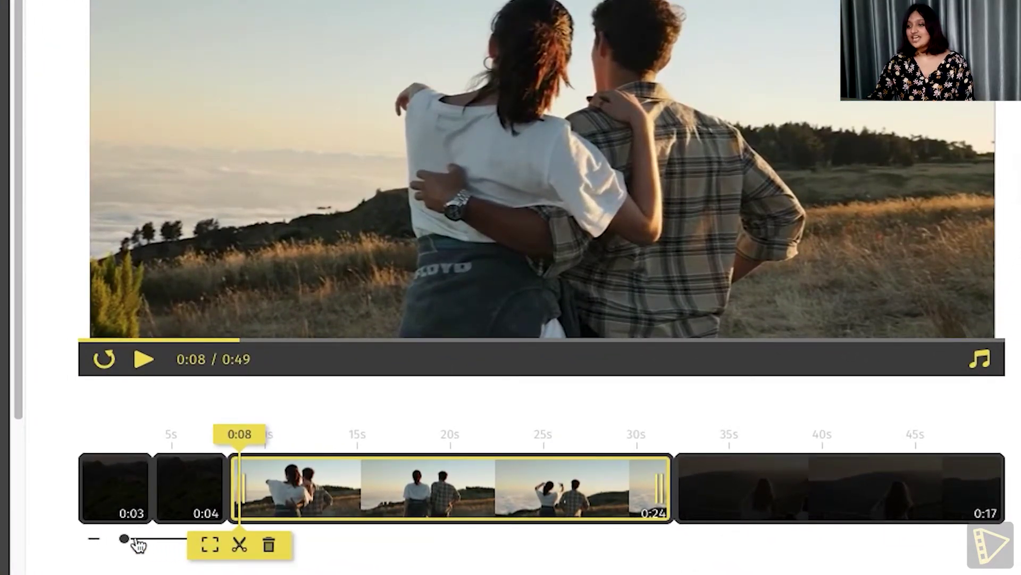
- Set a Cross Dissolve transition between the 4-second and 24-second clips and preview it
drag(129, 535, 168, 524)
click(149, 474)
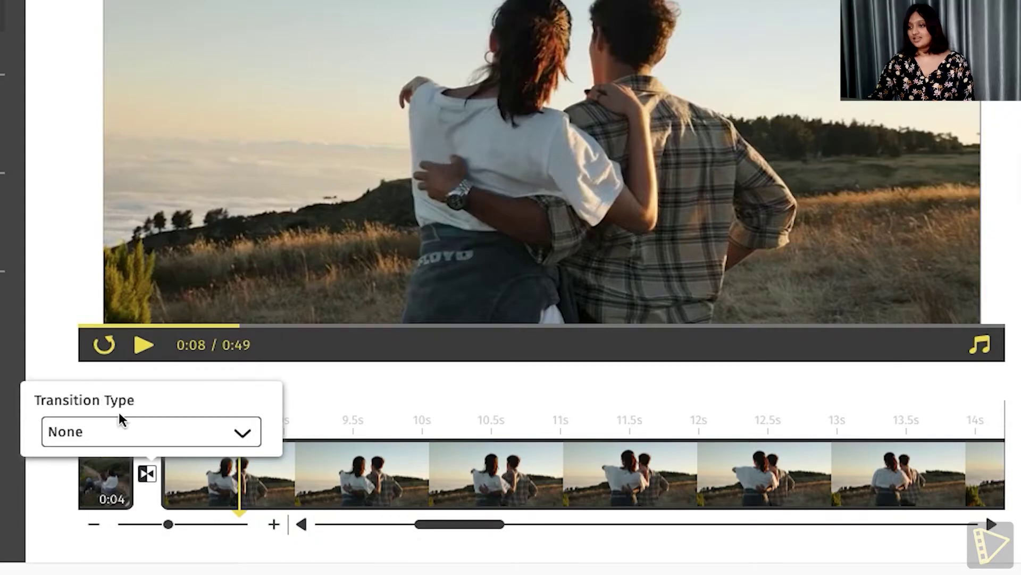
click(114, 431)
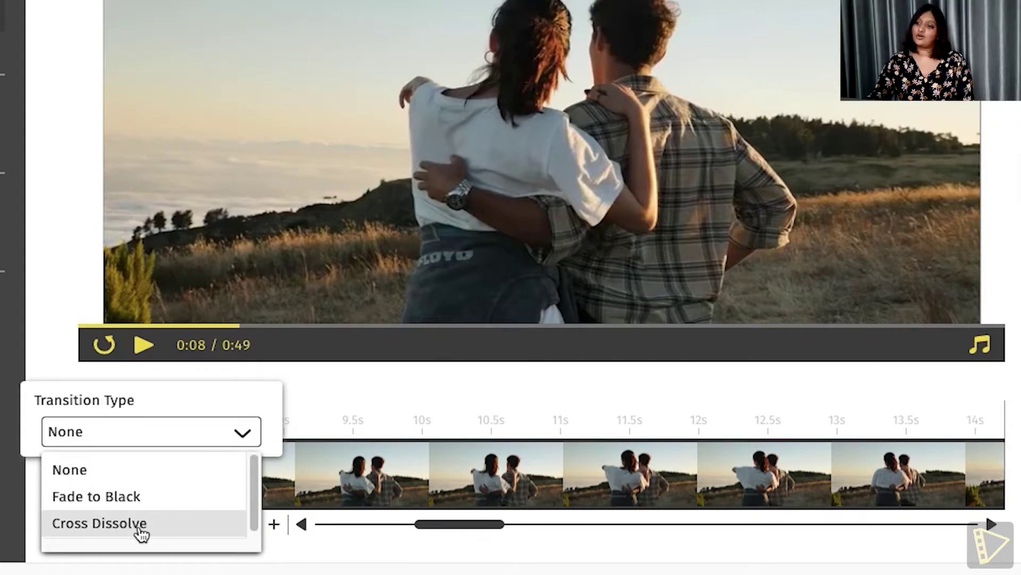
click(141, 523)
click(120, 418)
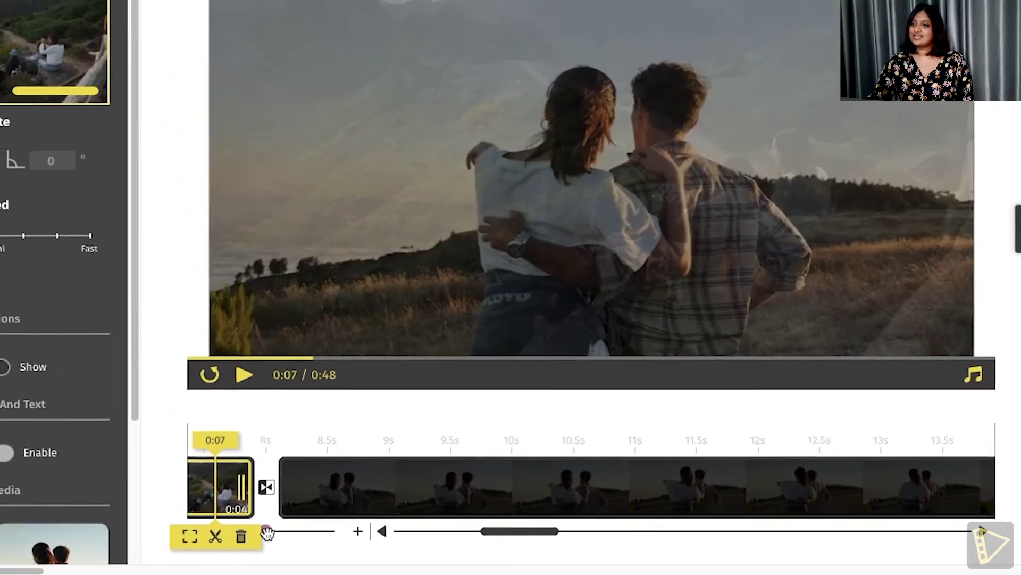
click(266, 532)
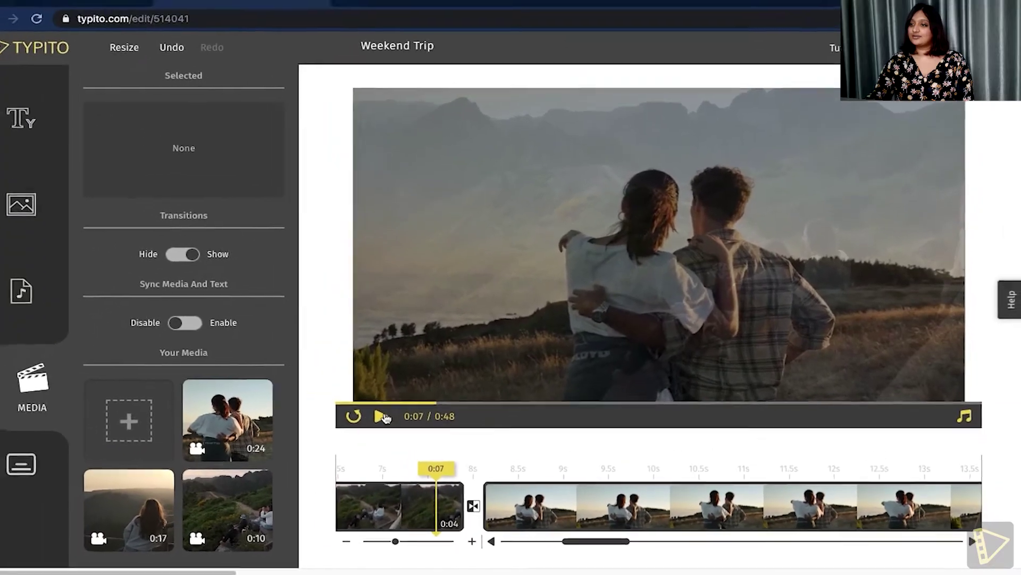
click(244, 374)
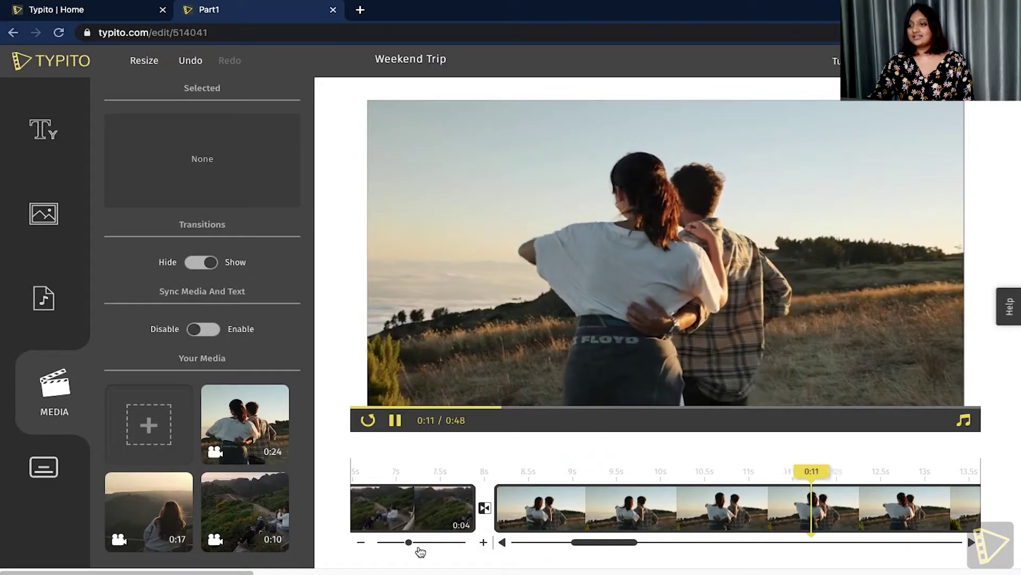
- Set a Cross Dissolve between the 24-second and 17-second clips, previewing until 0:35
drag(408, 541, 381, 542)
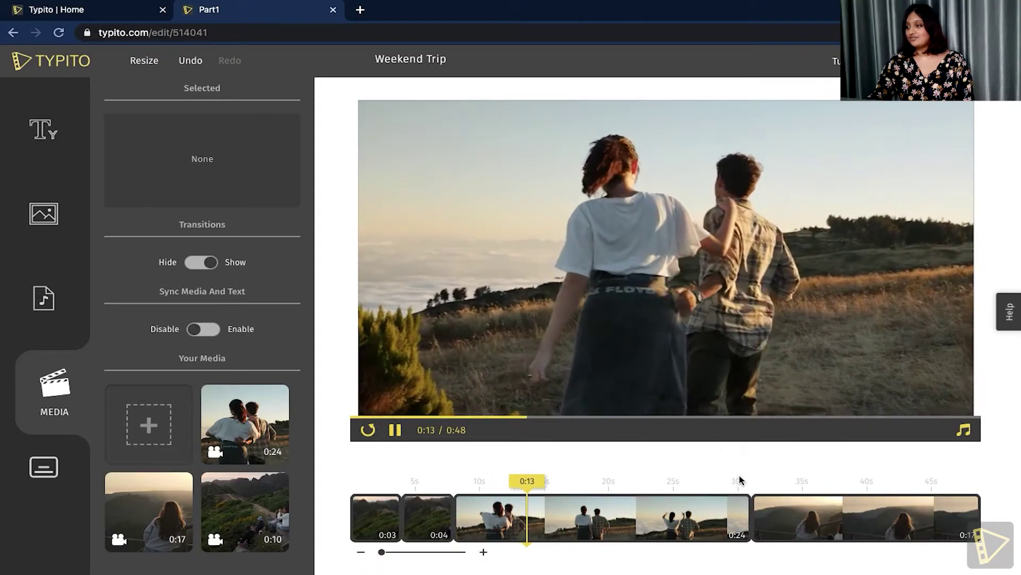
click(734, 504)
drag(404, 559, 432, 542)
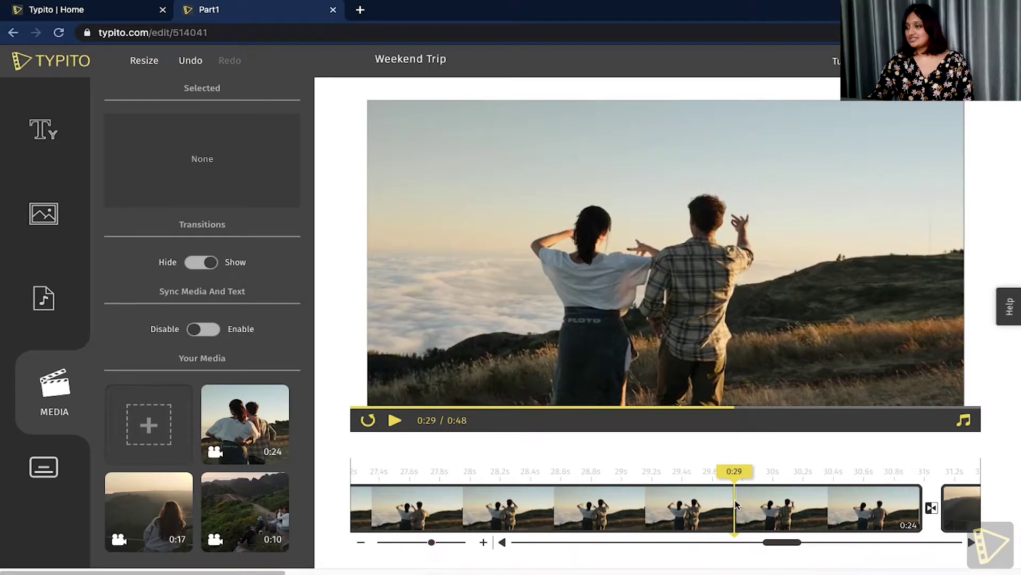
click(934, 509)
click(917, 481)
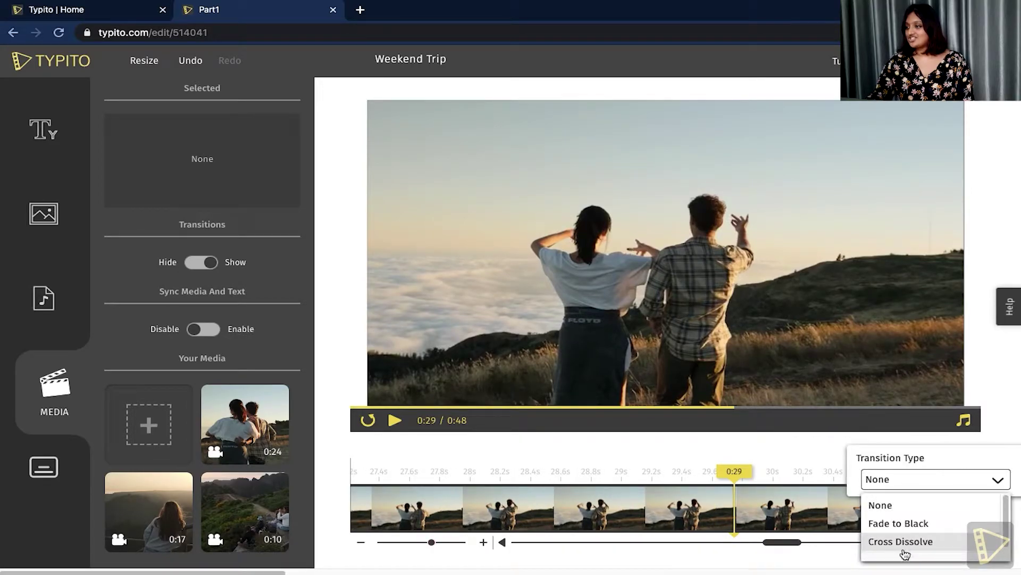
click(909, 541)
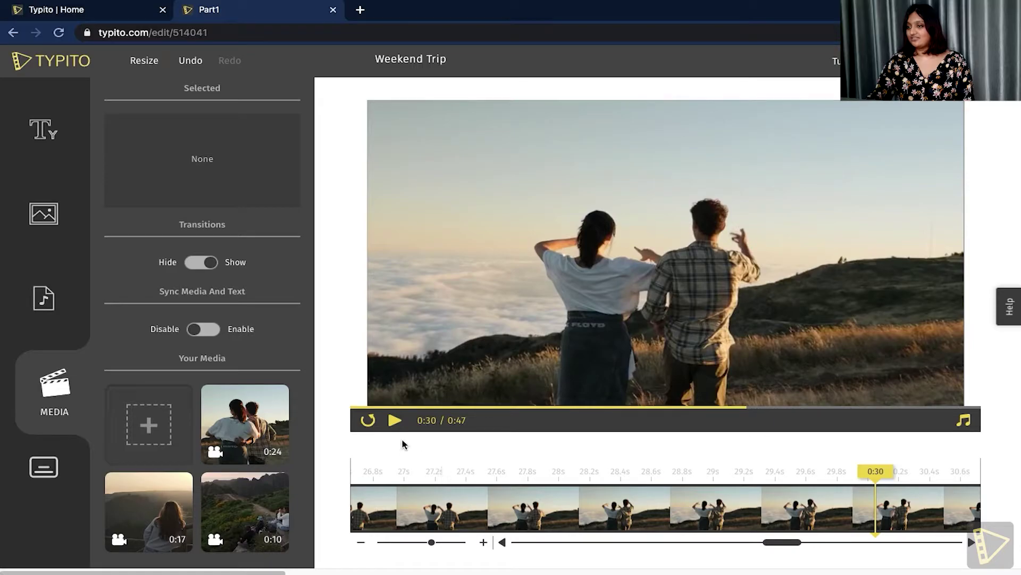
click(396, 421)
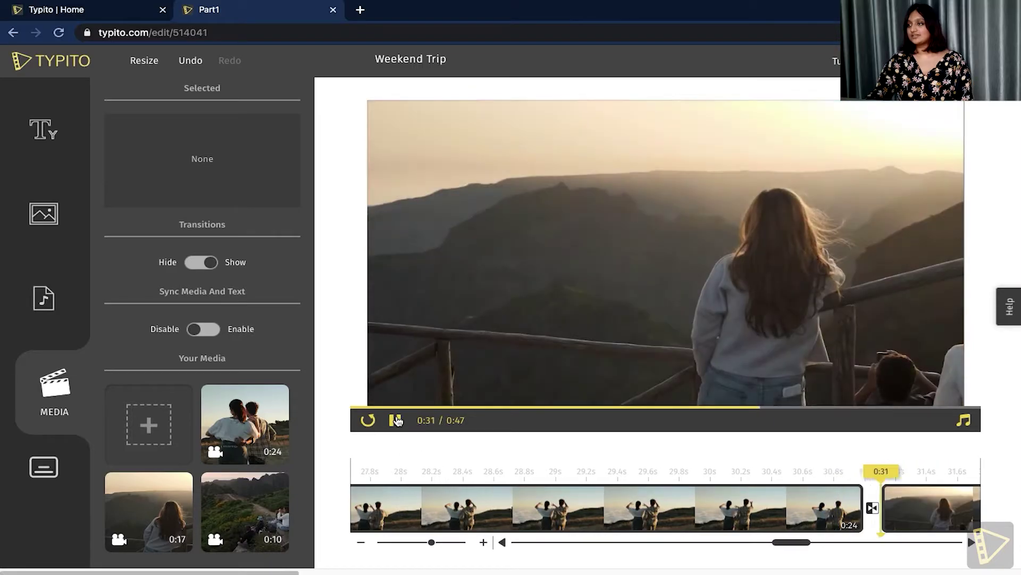
drag(431, 541, 370, 557)
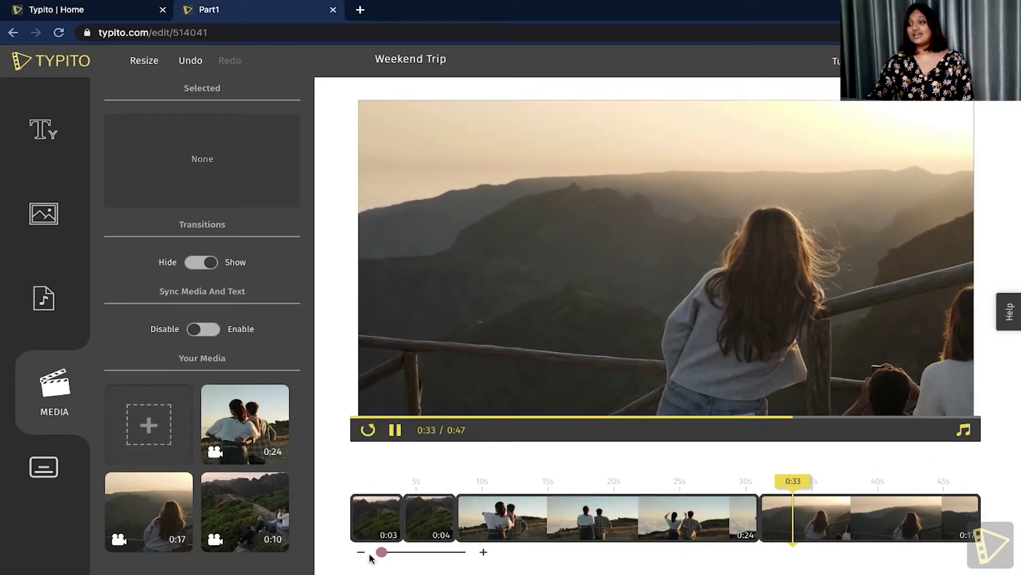
click(396, 431)
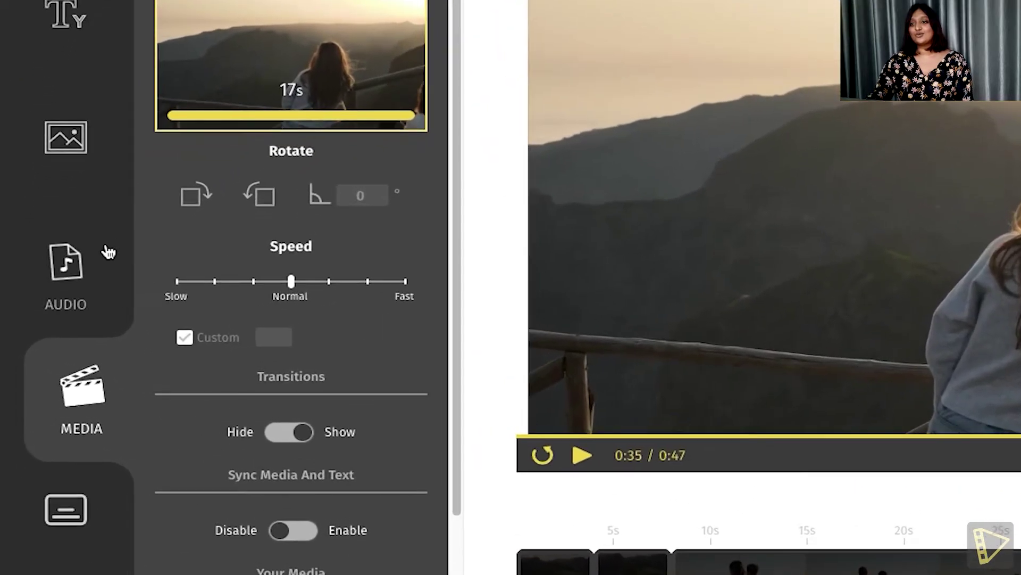
- Upload 'Ocean View - Patrick Patrikios.mp3' as a music file in the Audio panel
click(85, 279)
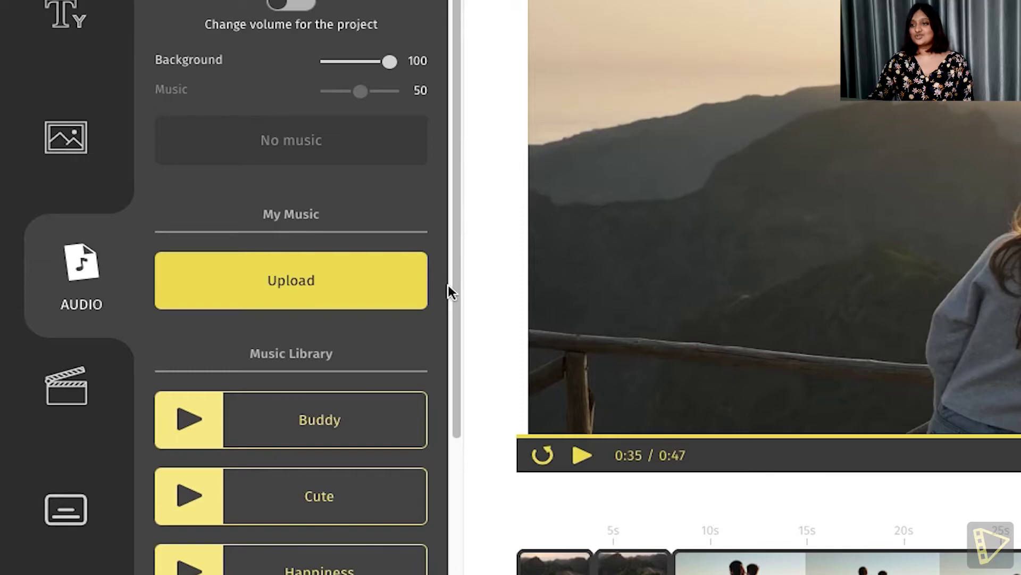
scroll(456, 295, down, 5)
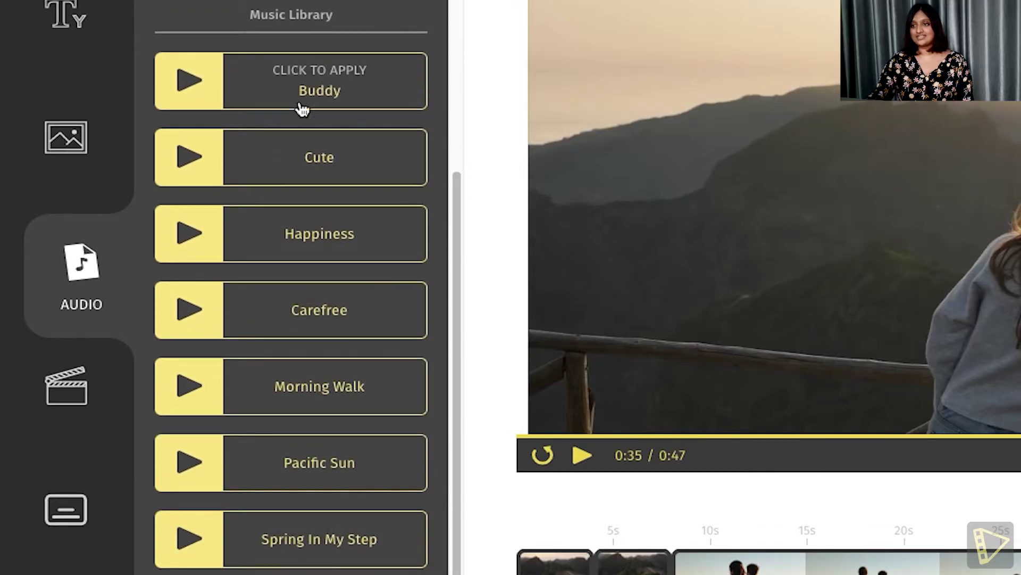
drag(457, 532, 440, 265)
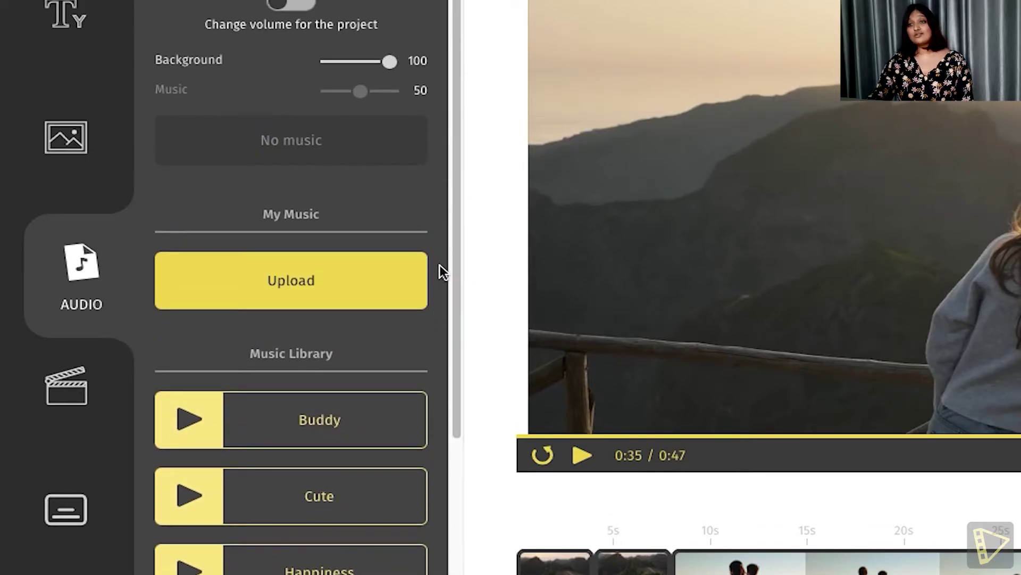
click(340, 281)
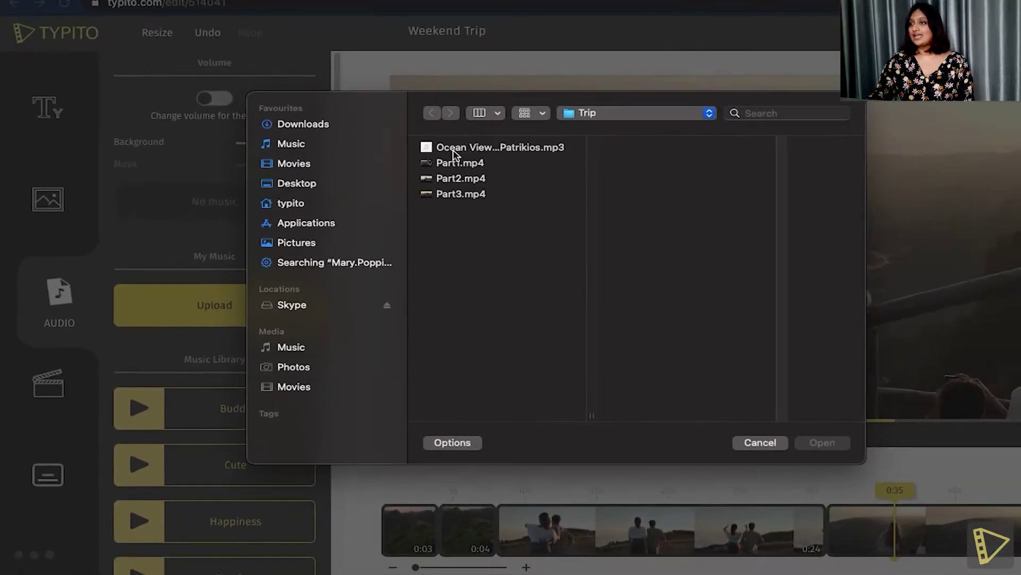
click(416, 171)
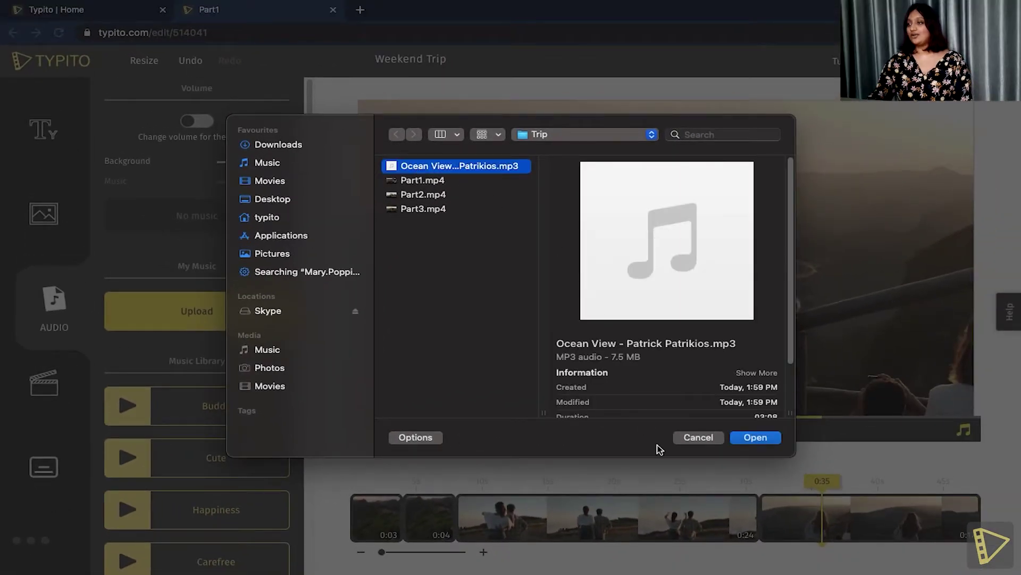
click(761, 438)
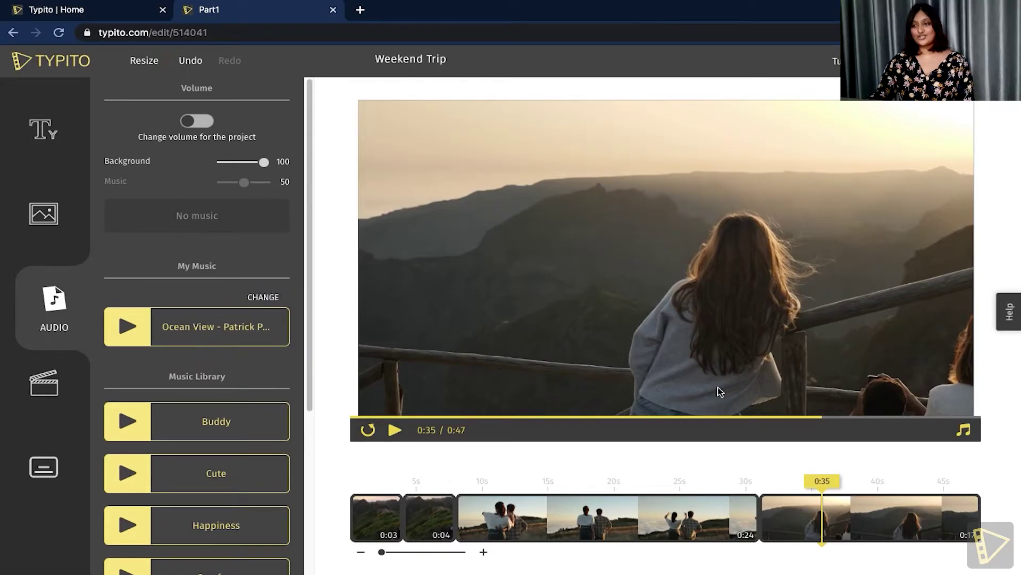
- Apply the Ocean View track as music and play the video from the start
click(223, 332)
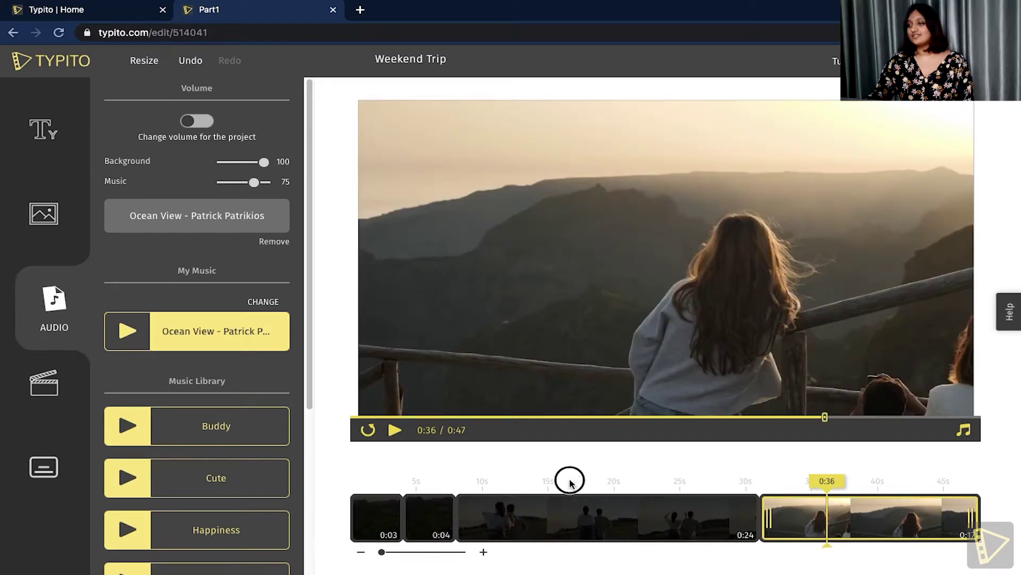
click(349, 486)
click(396, 430)
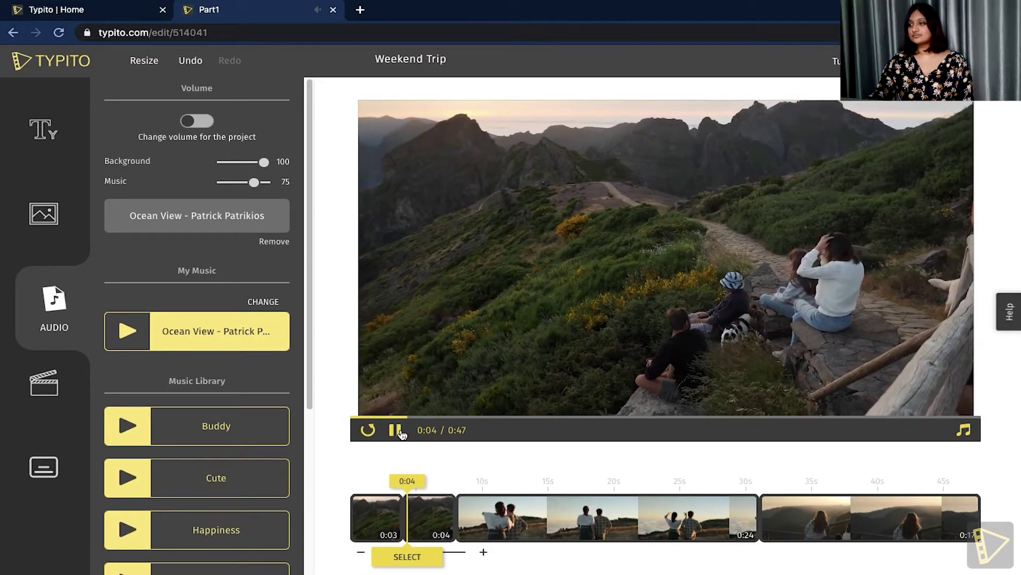
- Raise the music volume from 75 to 100 and check the mix
click(254, 183)
drag(254, 182, 267, 183)
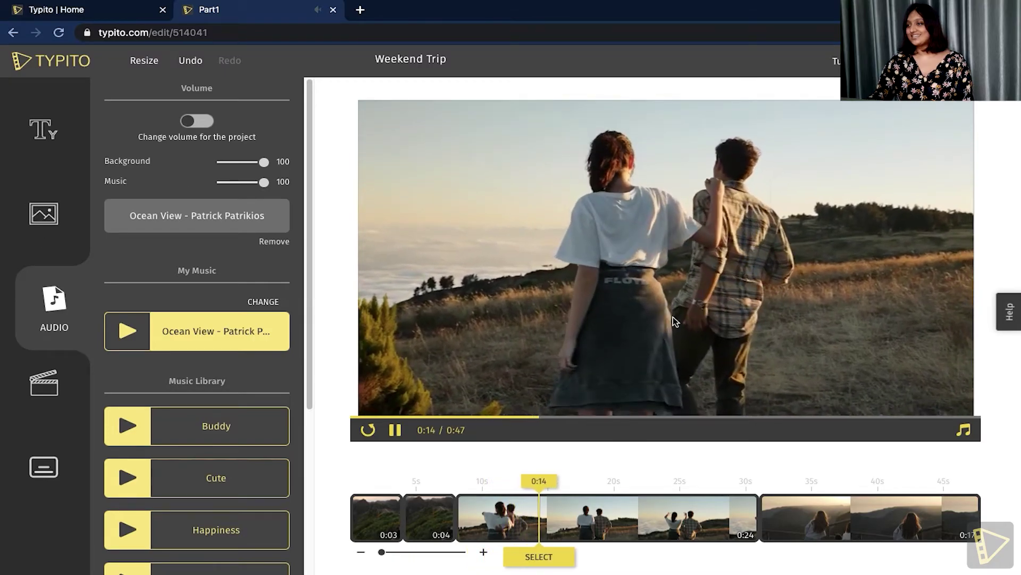
click(394, 430)
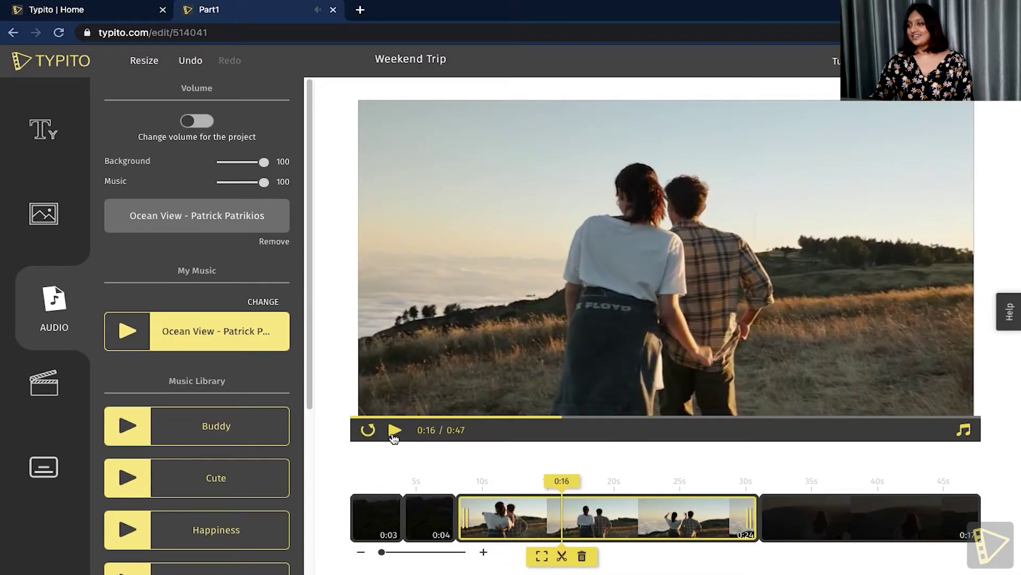
click(394, 486)
- Add the MIC DROP title template from Text > Titles to the video
click(40, 128)
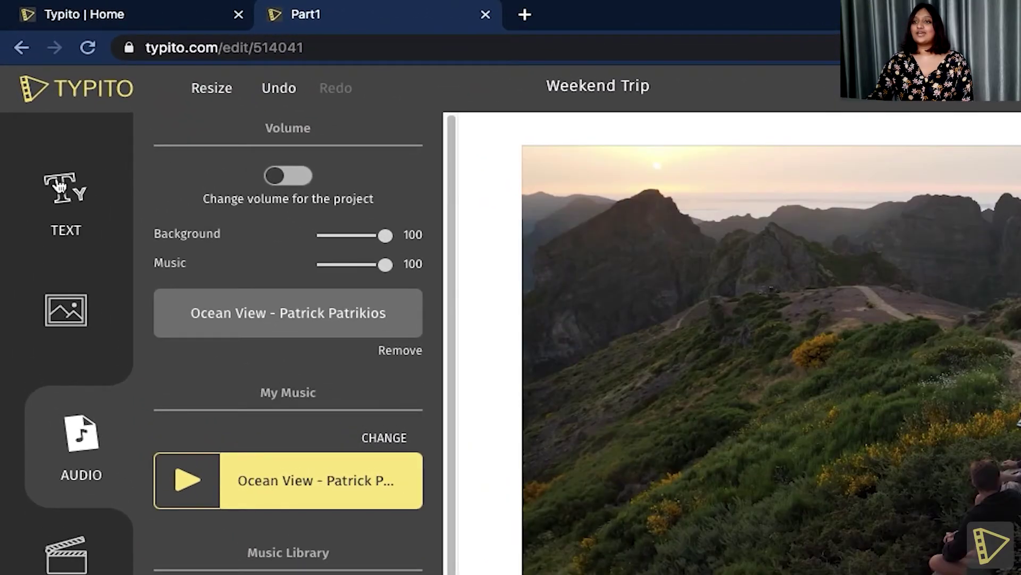
click(218, 337)
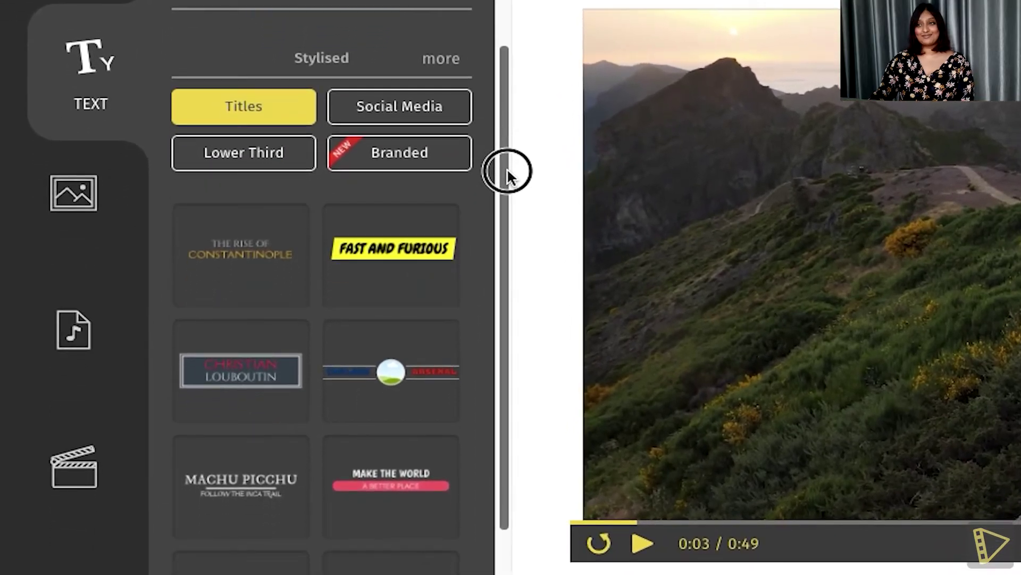
drag(507, 171, 502, 424)
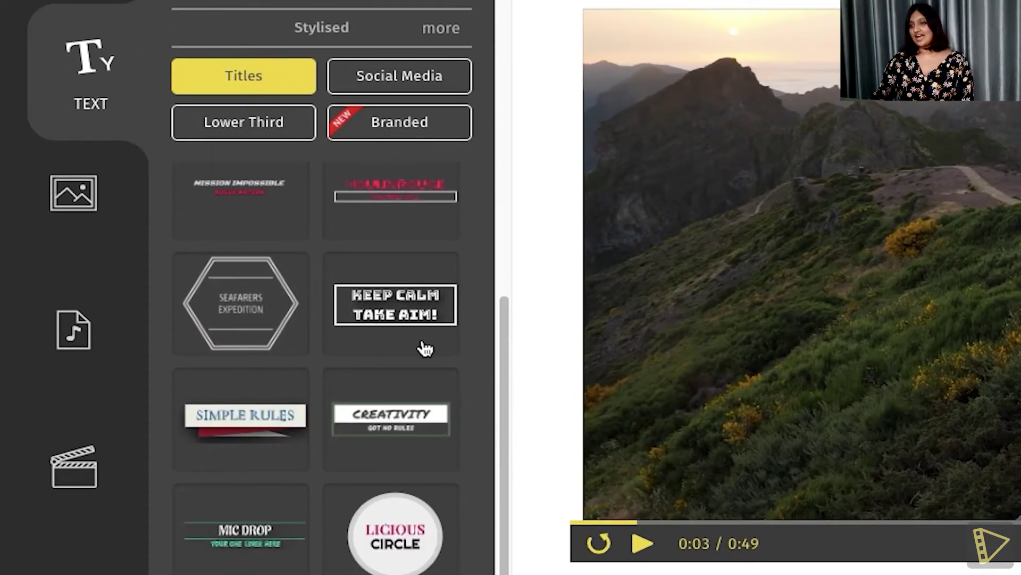
click(244, 554)
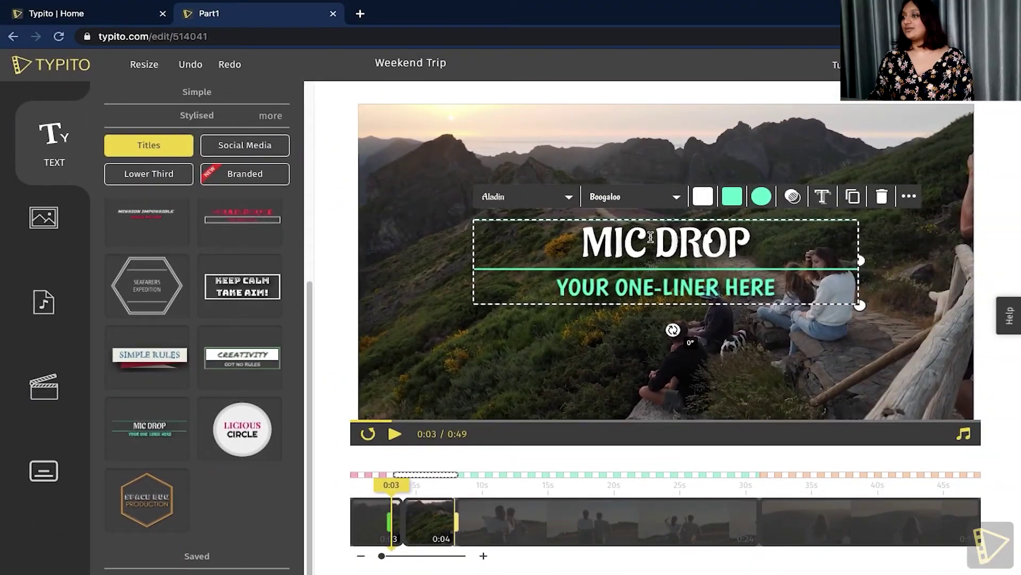
- Replace the title heading with 'WEEKEND TRIP' and set its font to Fira Sans Black
double_click(650, 237)
key(BackSpace)
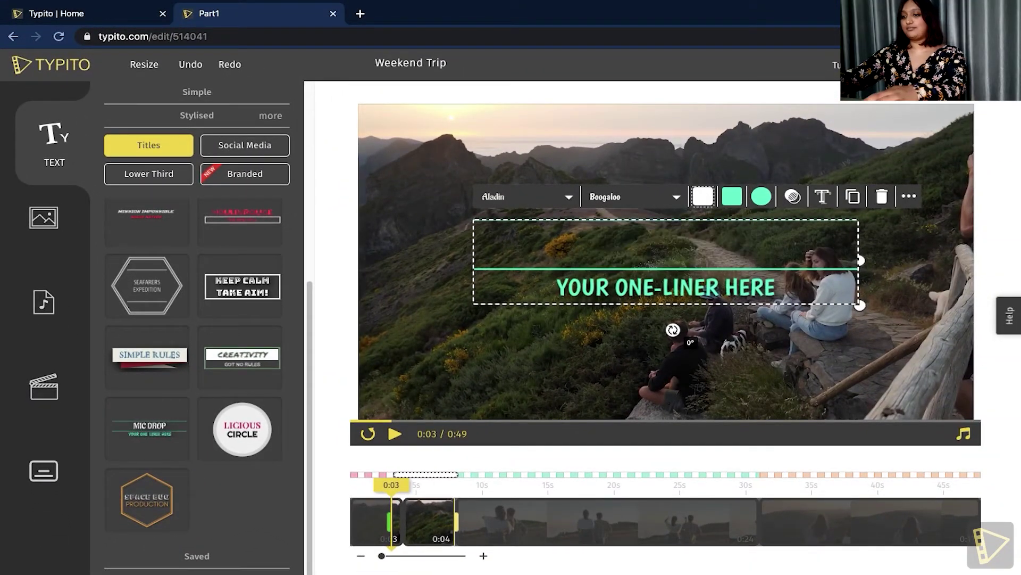
text(WEE)
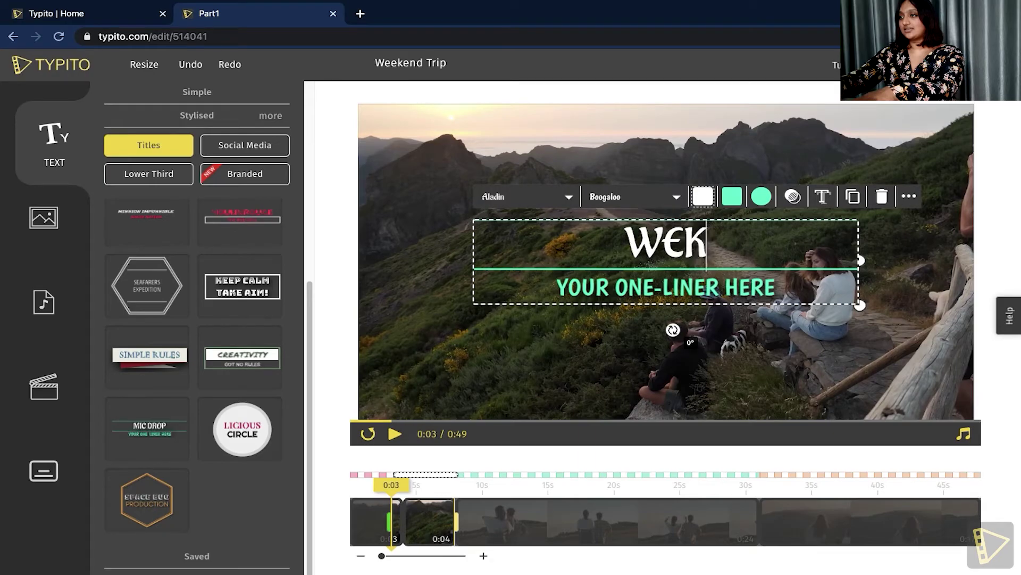
text(KEN)
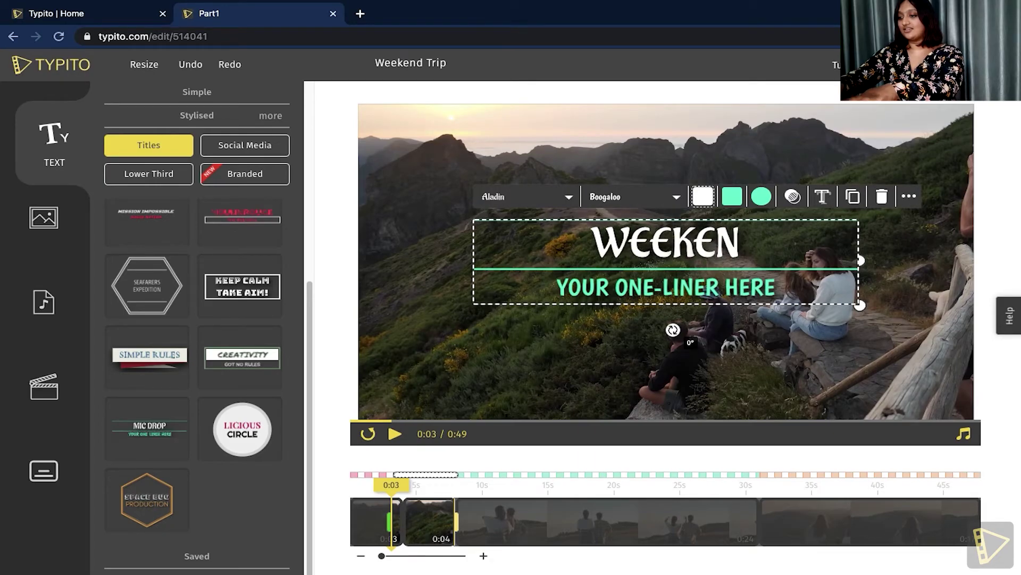
text(D TRIP)
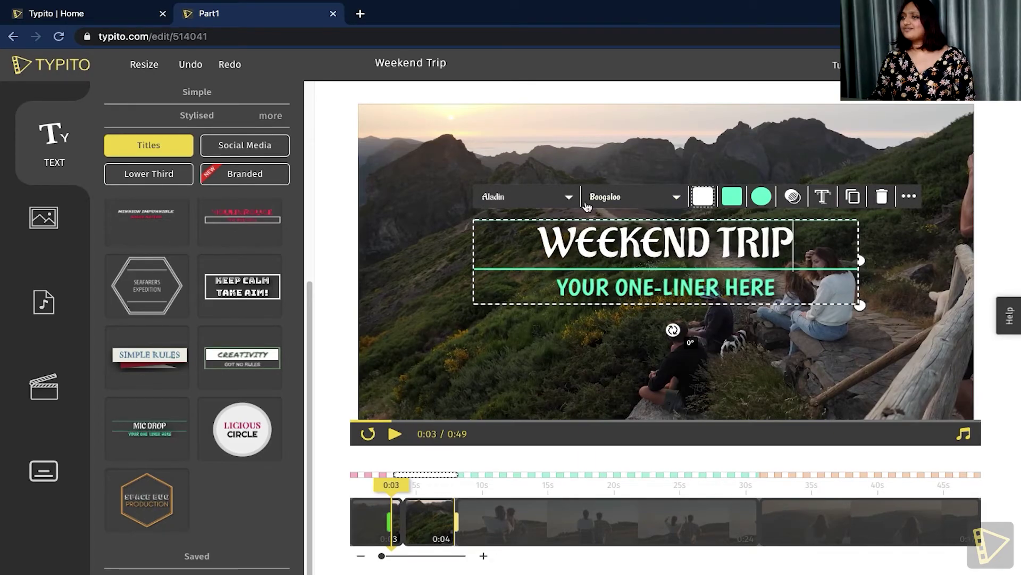
triple_click(577, 241)
click(561, 207)
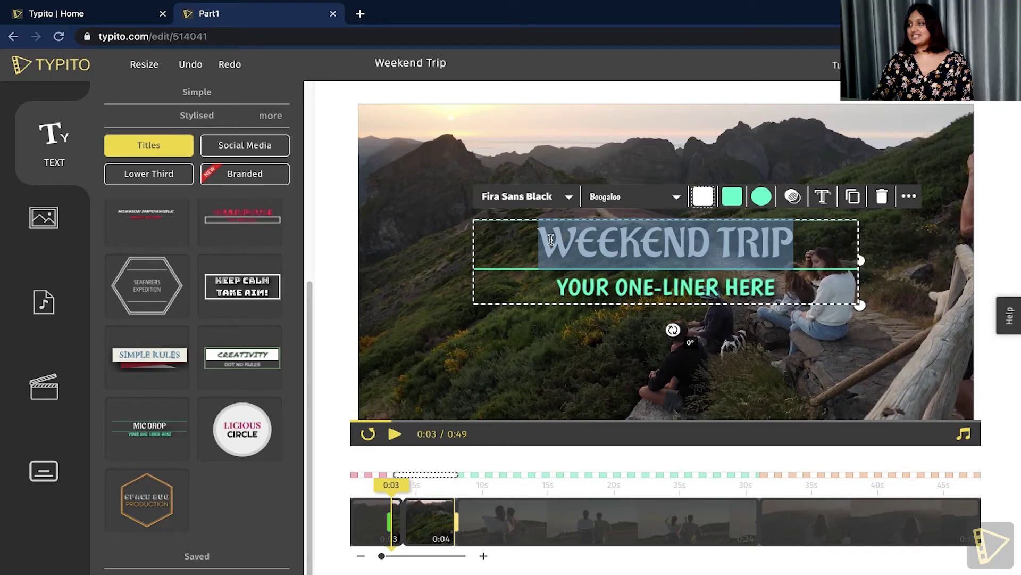
- Delete the placeholder one-liner beneath the WEEKEND TRIP heading
triple_click(625, 286)
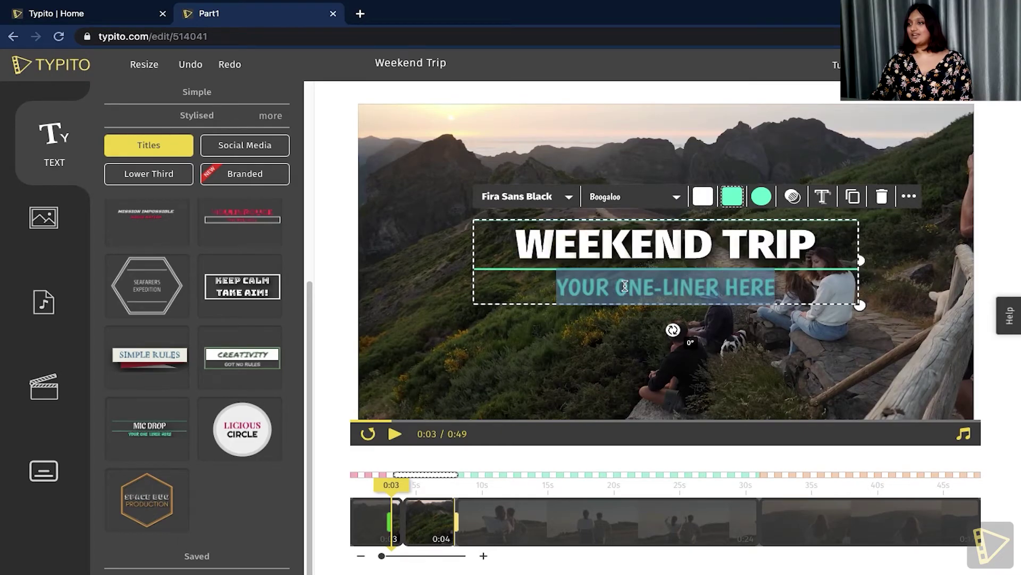
key(BackSpace)
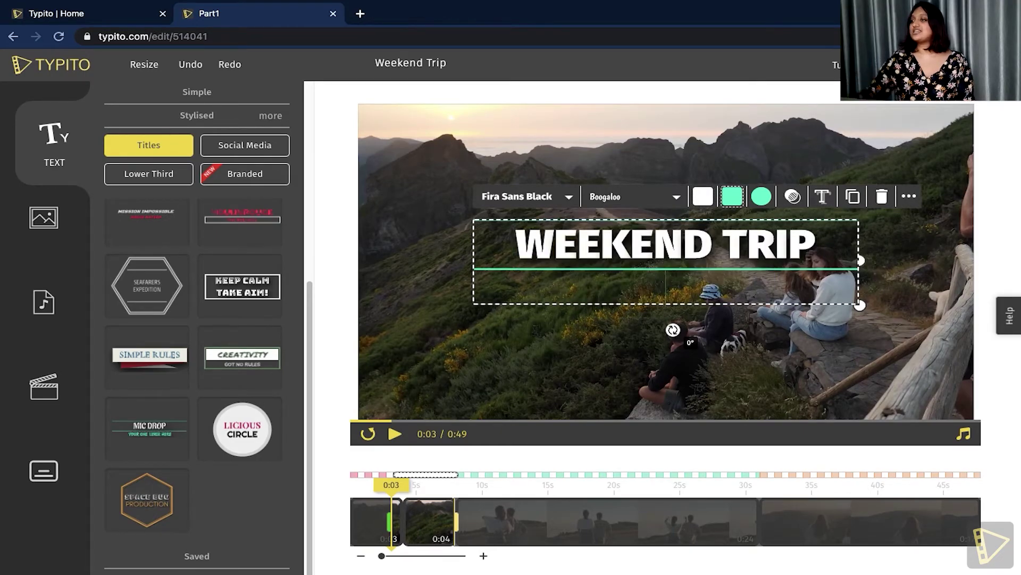
click(679, 367)
click(436, 478)
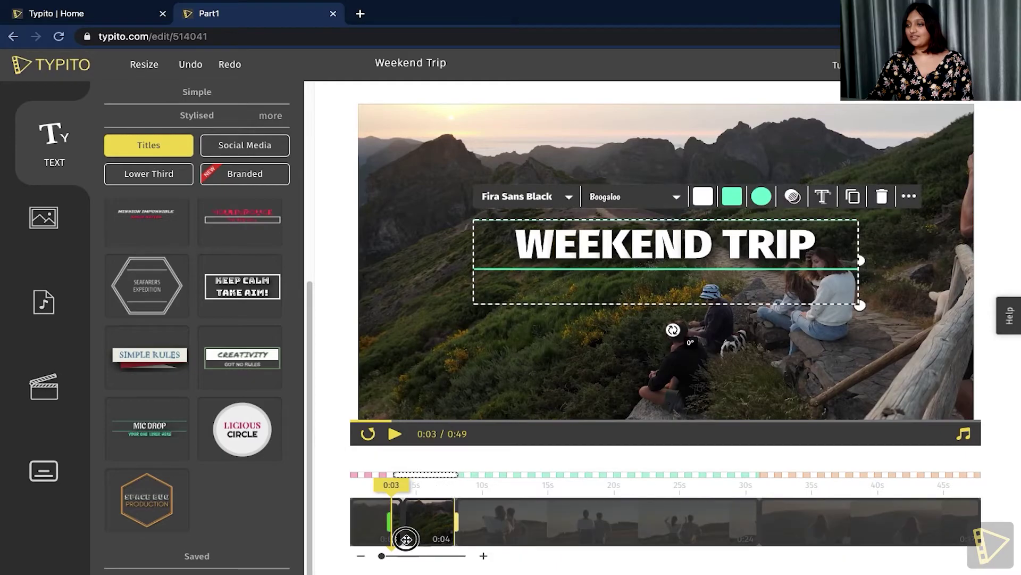
- Move the title's timeline strip to start at 0s and preview it
drag(426, 476, 383, 476)
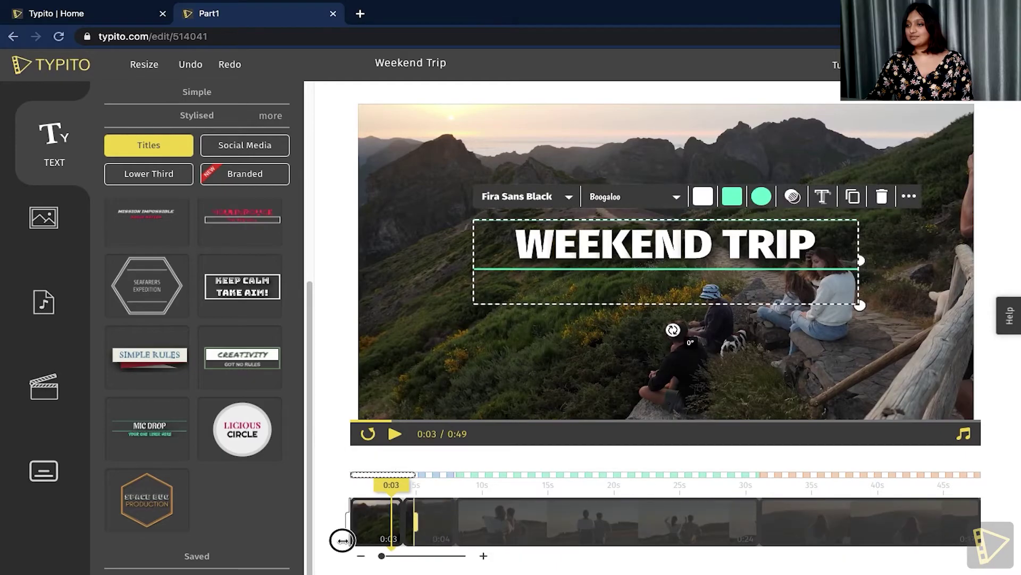
click(394, 434)
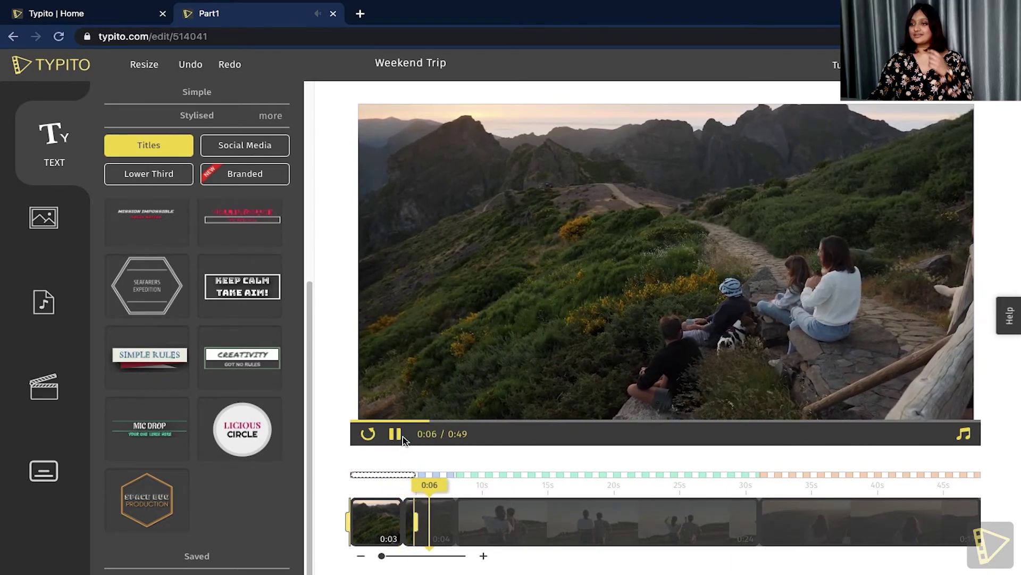
click(399, 437)
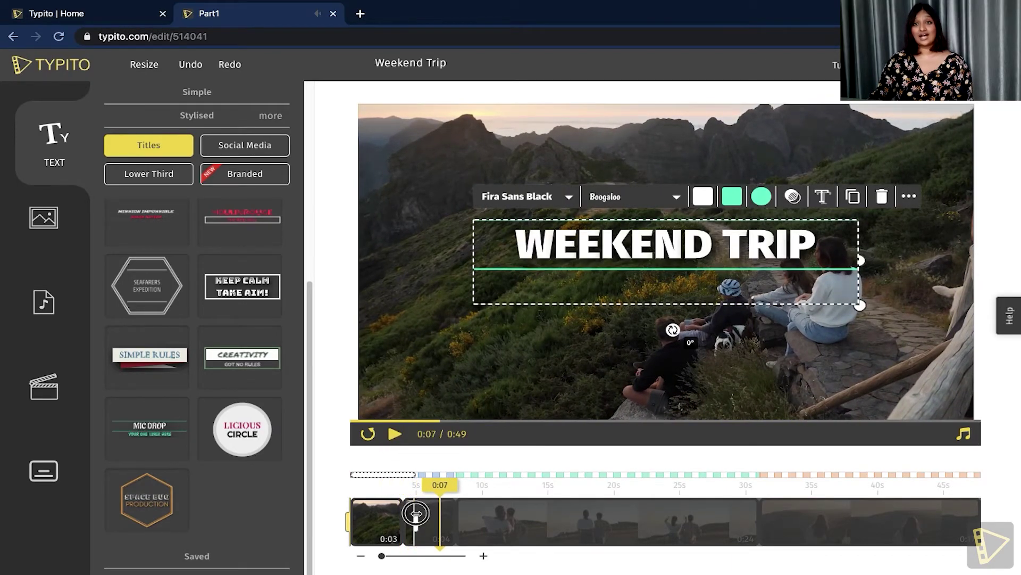
- Extend the title to about 0:09 and replay from the start to check it
drag(435, 513, 474, 517)
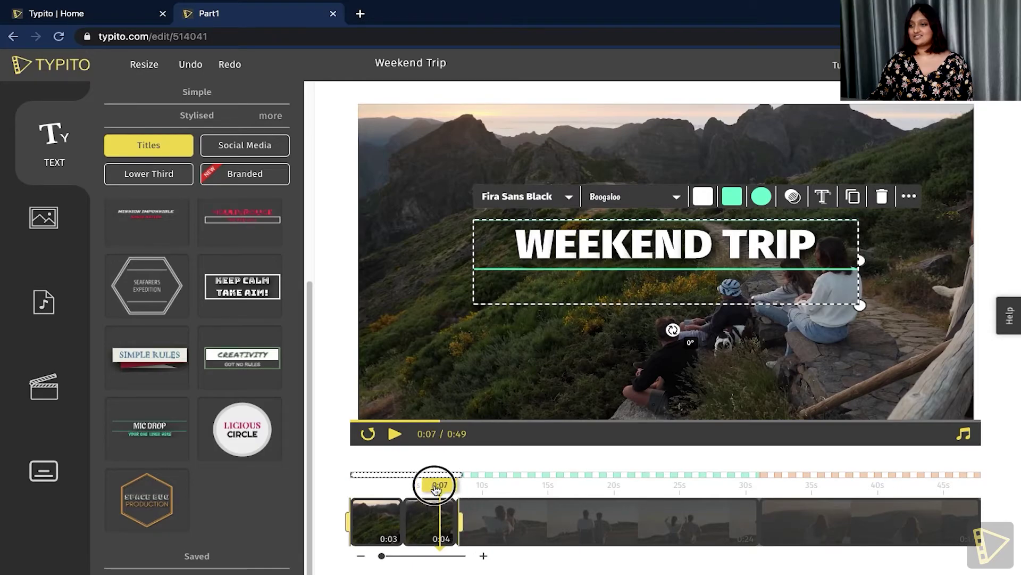
drag(439, 487, 340, 486)
click(394, 434)
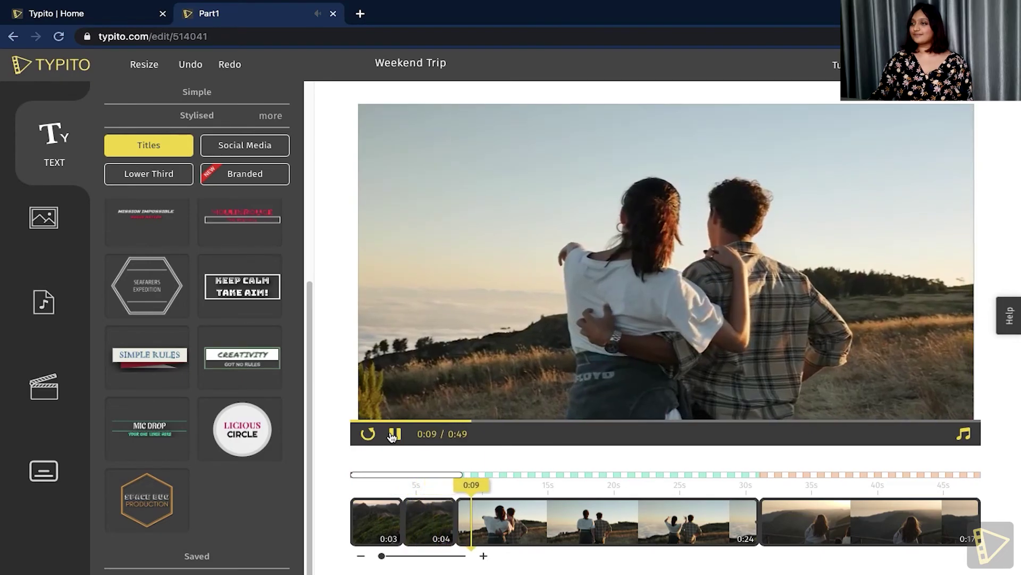
click(394, 435)
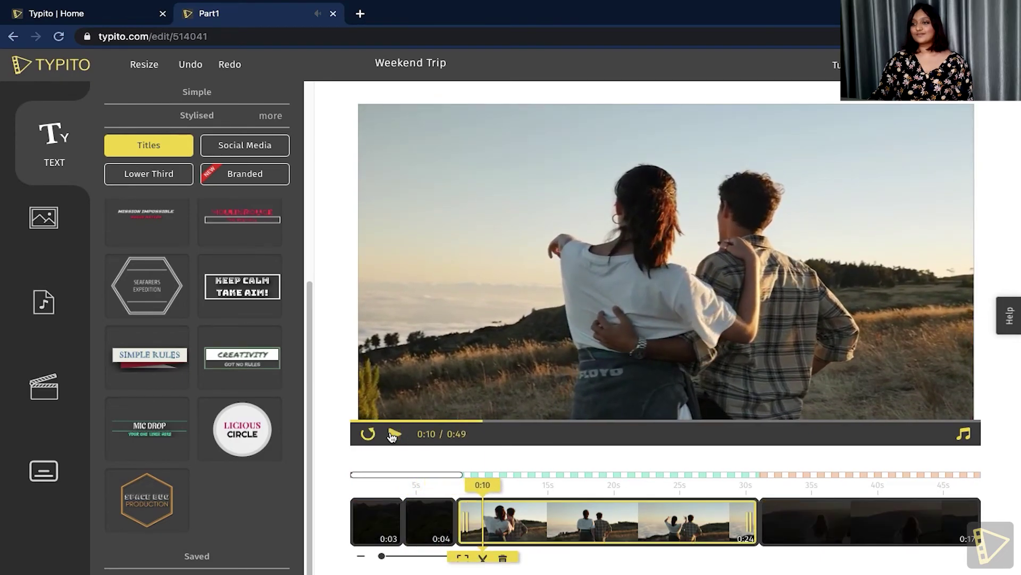